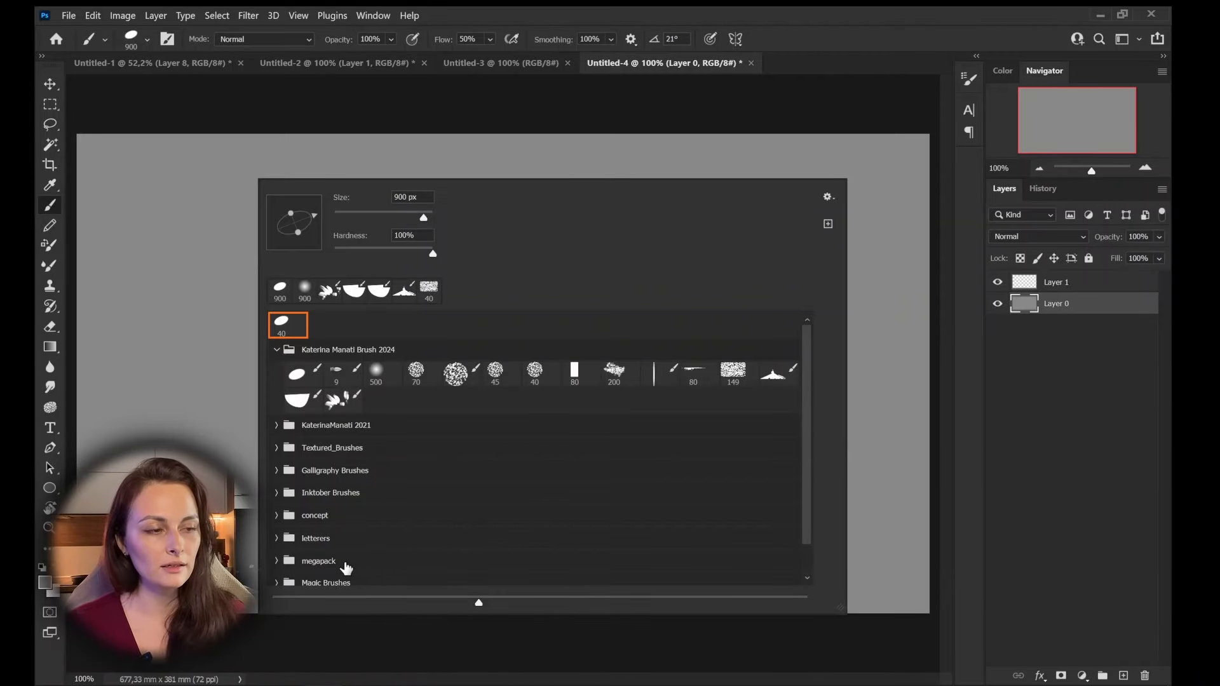
# Expand the KaterinaManati 2021 brush group and set the current elliptical brush's size to 83 px.
pyautogui.click(276, 425)
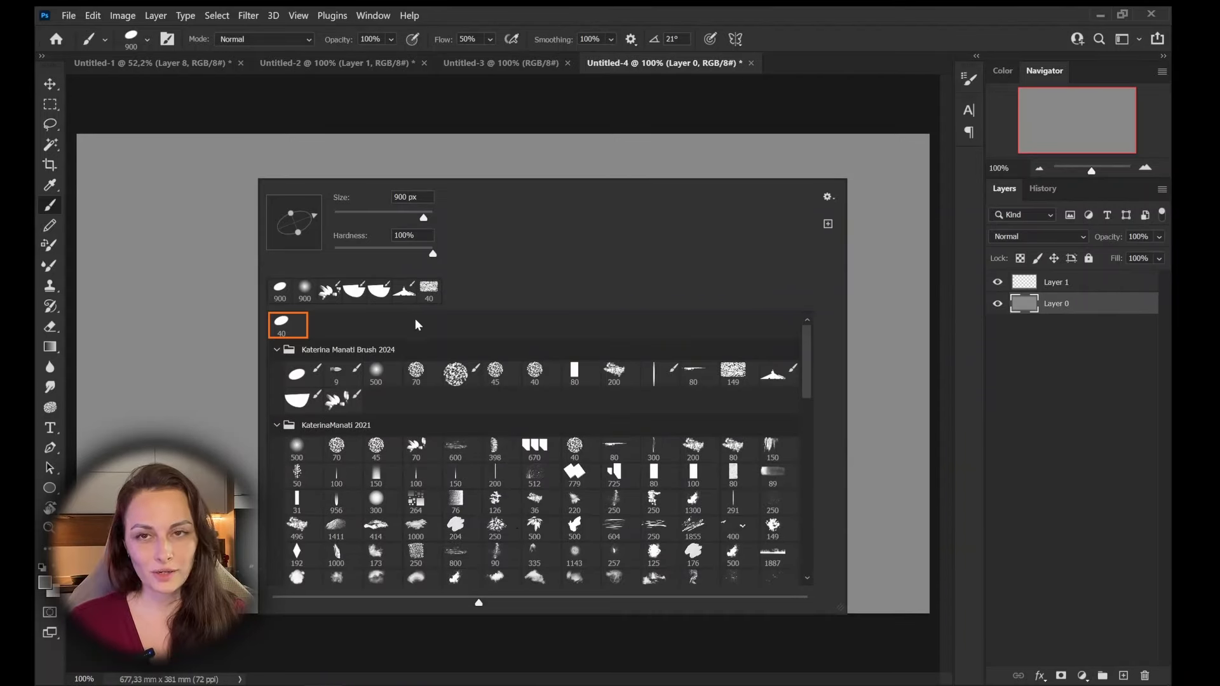
pyautogui.scroll(-3, 497, 391)
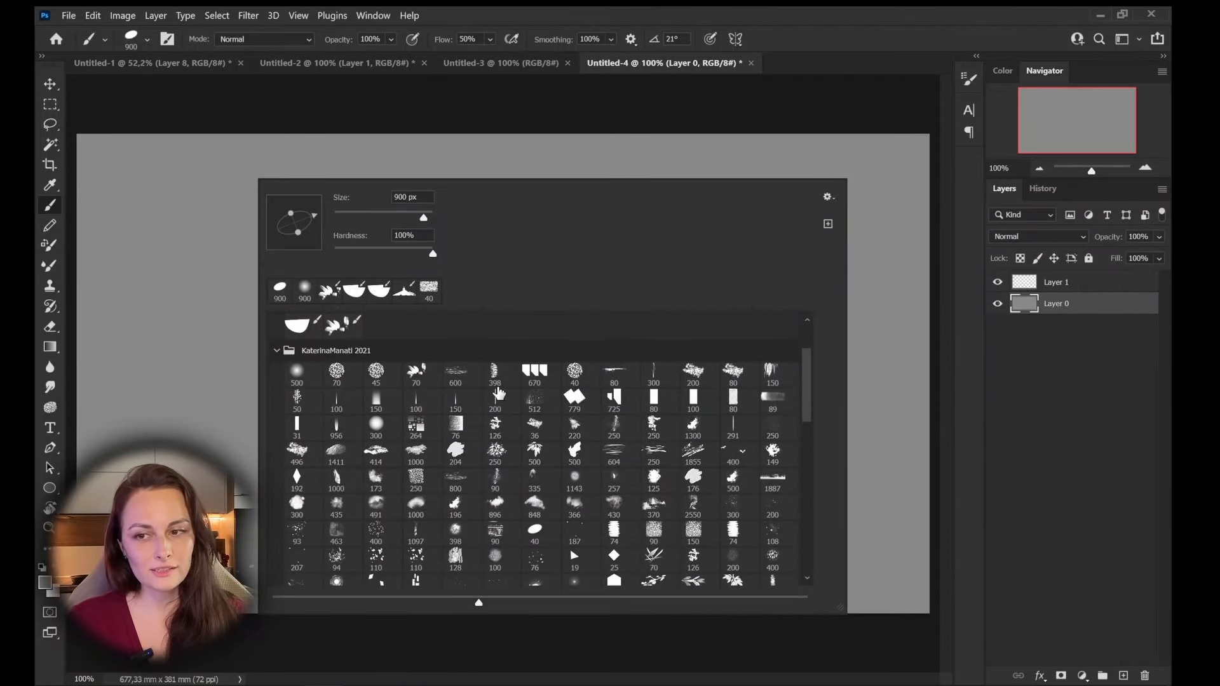
pyautogui.scroll(-2, 497, 390)
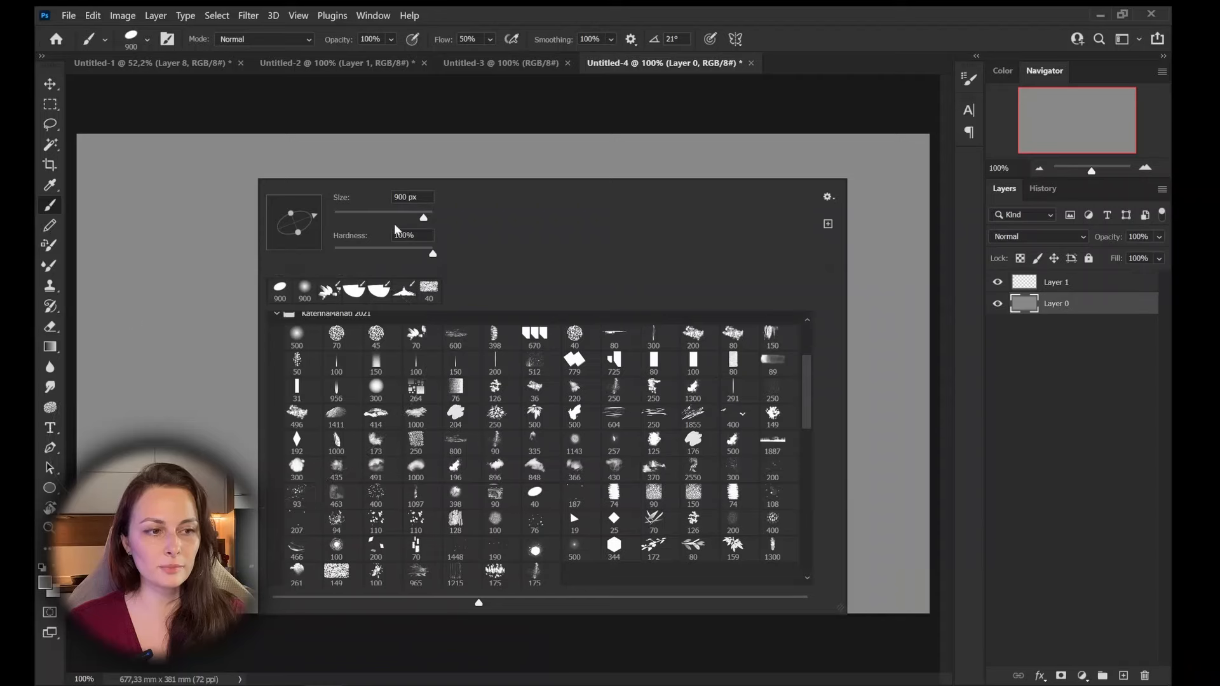
pyautogui.moveTo(420, 217); pyautogui.dragTo(374, 218)
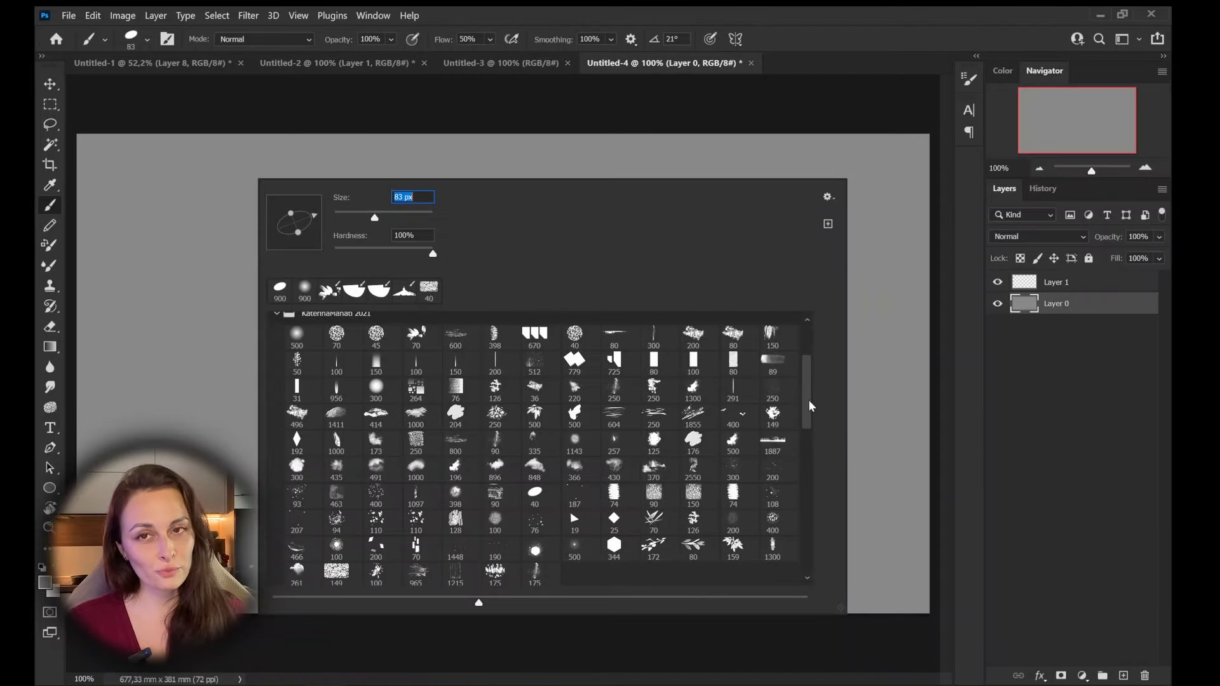
# Choose the 400 px spotted texture brush and set the foreground colour to near-black.
pyautogui.moveTo(810, 406)
pyautogui.mouseDown()
pyautogui.moveTo(810, 438)
pyautogui.moveTo(810, 388)
pyautogui.moveTo(810, 531)
pyautogui.moveTo(811, 440)
pyautogui.mouseUp()
pyautogui.click(297, 533)
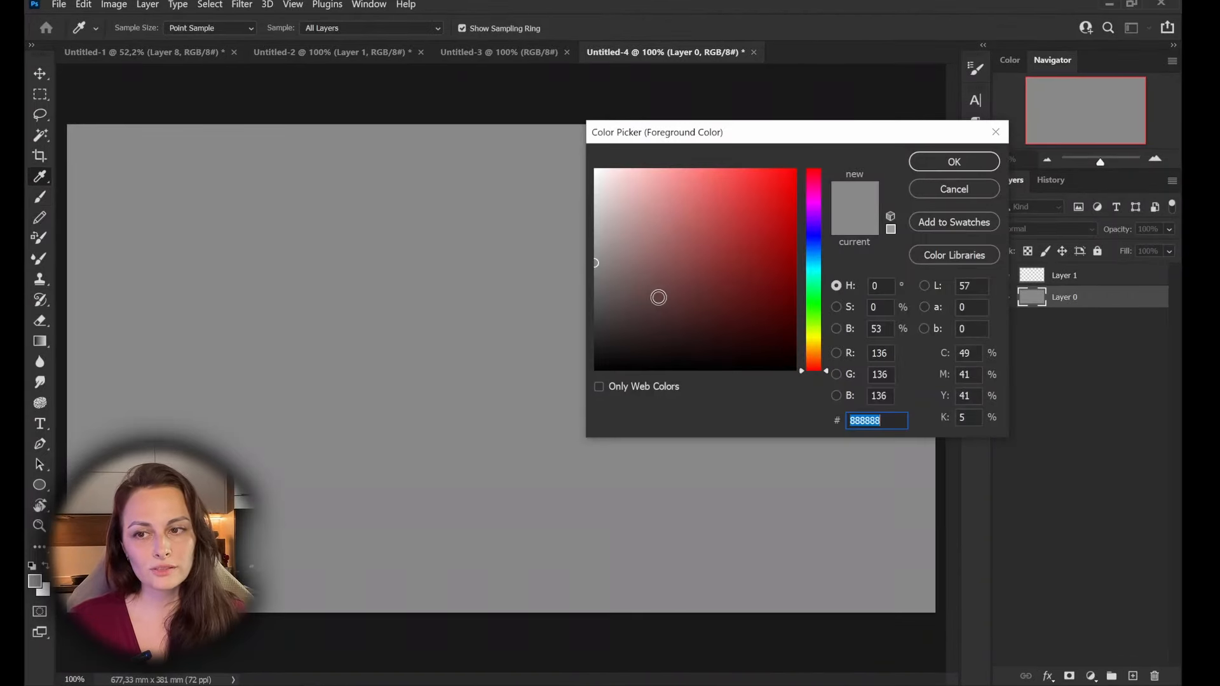
pyautogui.click(526, 345)
pyautogui.click(983, 158)
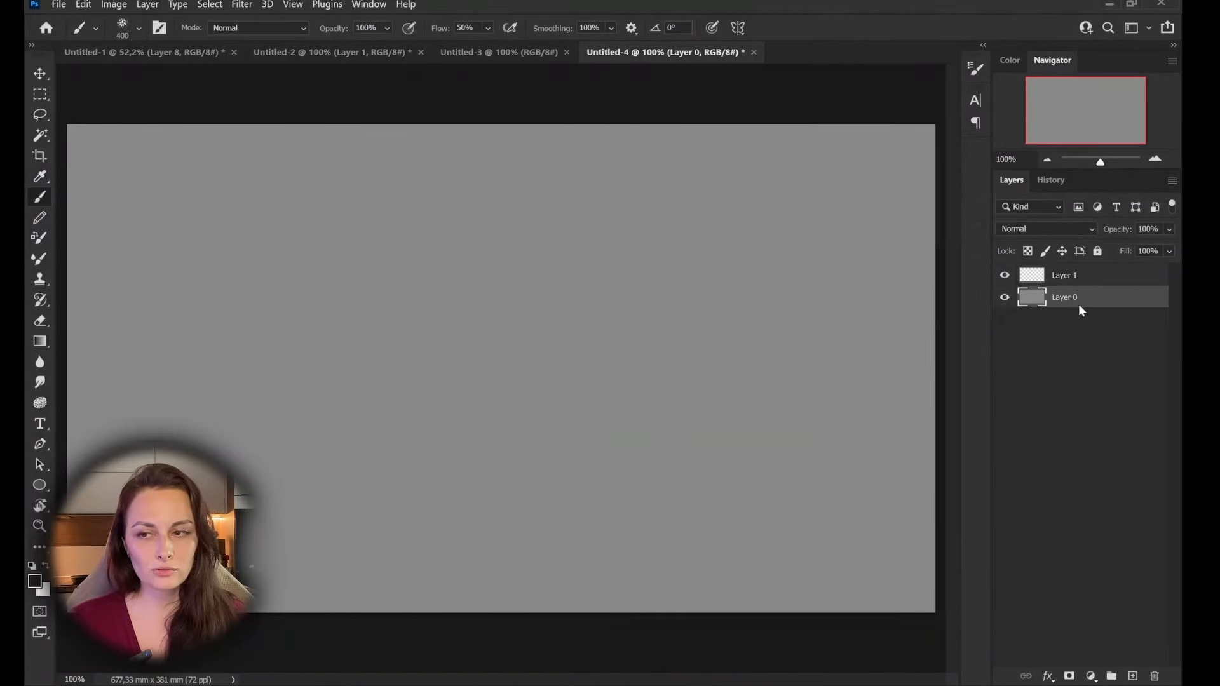
# Paint a diagonal patch of spotted texture on Layer 1, from the upper left toward the lower middle of the canvas.
pyautogui.click(1080, 275)
pyautogui.moveTo(272, 346)
pyautogui.mouseDown()
pyautogui.moveTo(365, 381)
pyautogui.moveTo(356, 512)
pyautogui.moveTo(478, 506)
pyautogui.moveTo(463, 555)
pyautogui.moveTo(494, 480)
pyautogui.mouseUp()
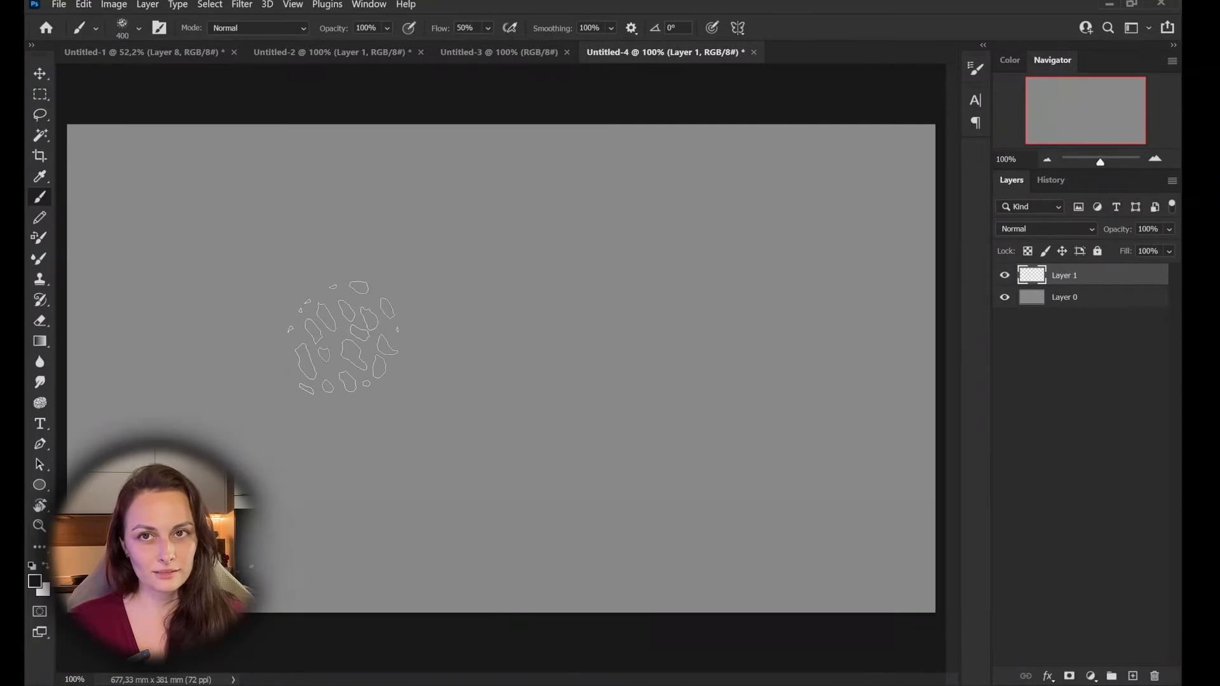
pyautogui.moveTo(216, 267)
pyautogui.mouseDown()
pyautogui.moveTo(355, 341)
pyautogui.moveTo(420, 445)
pyautogui.moveTo(498, 620)
pyautogui.mouseUp()
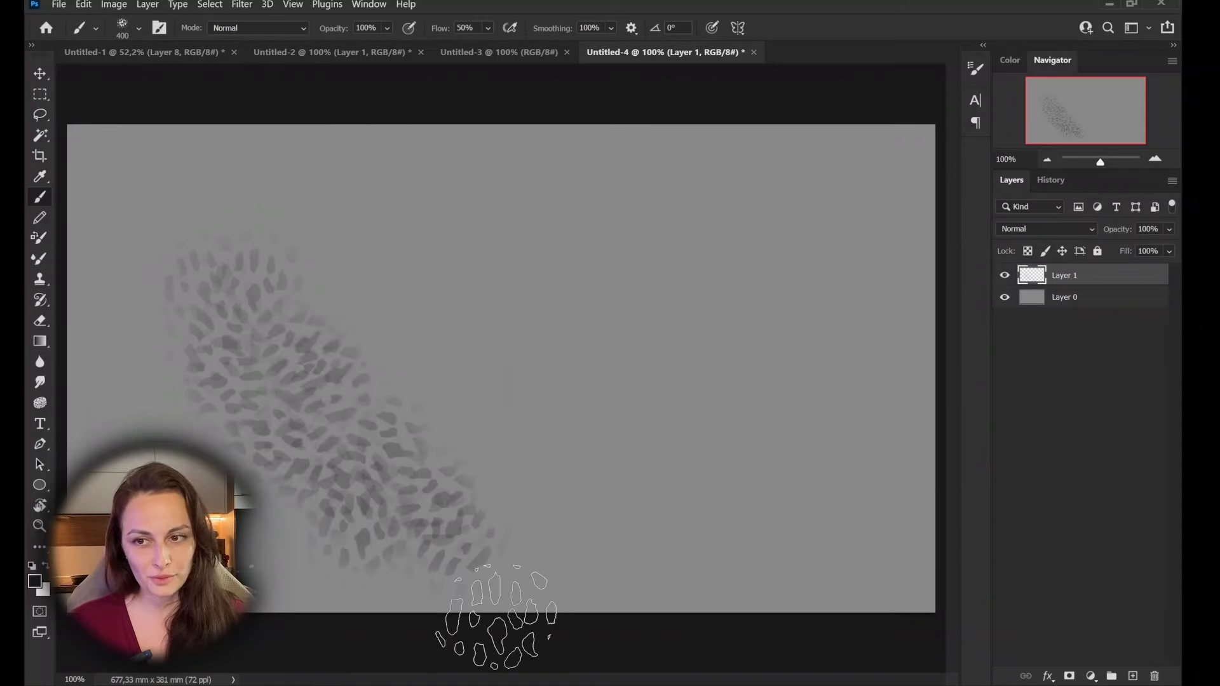
# Display stroke previews and brush names alongside the tips in the brush preset list.
pyautogui.rightClick(626, 359)
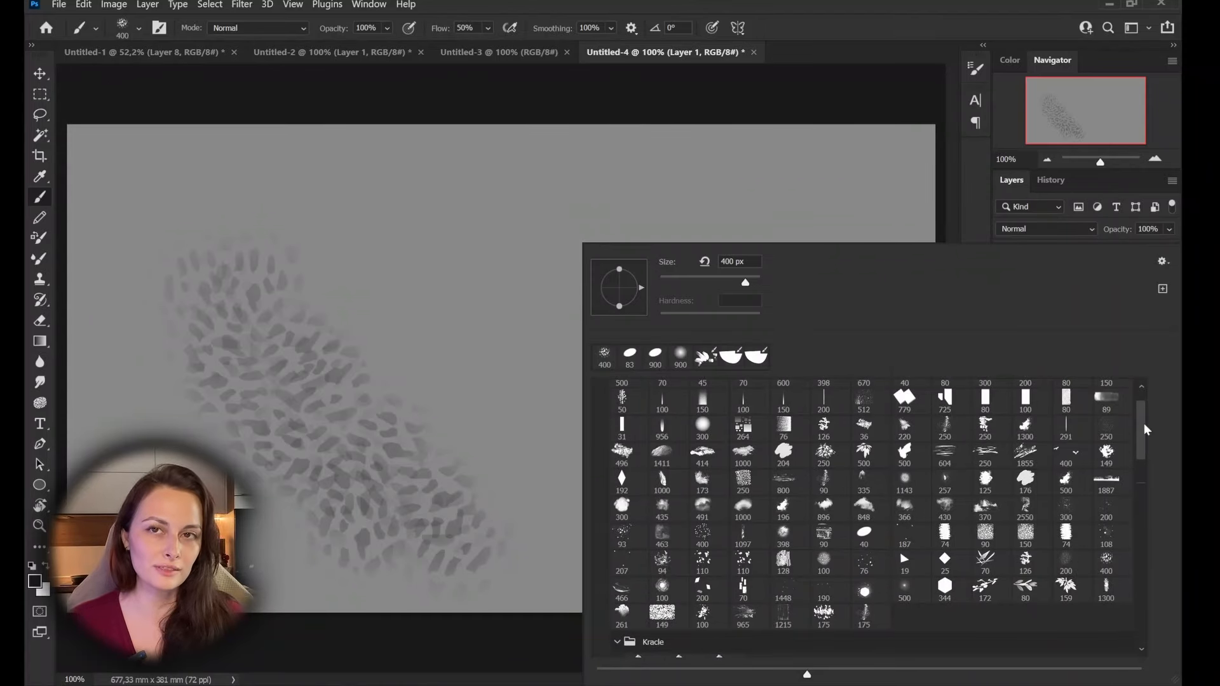
pyautogui.moveTo(1143, 444); pyautogui.dragTo(1146, 412)
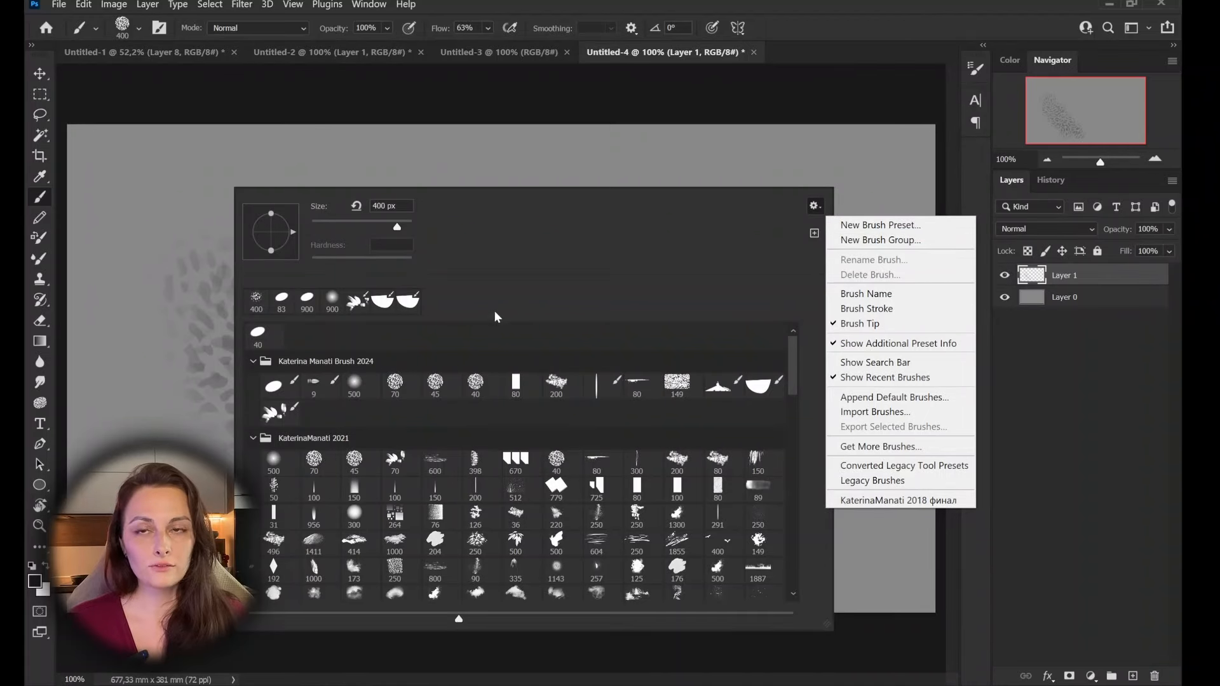
pyautogui.click(494, 339)
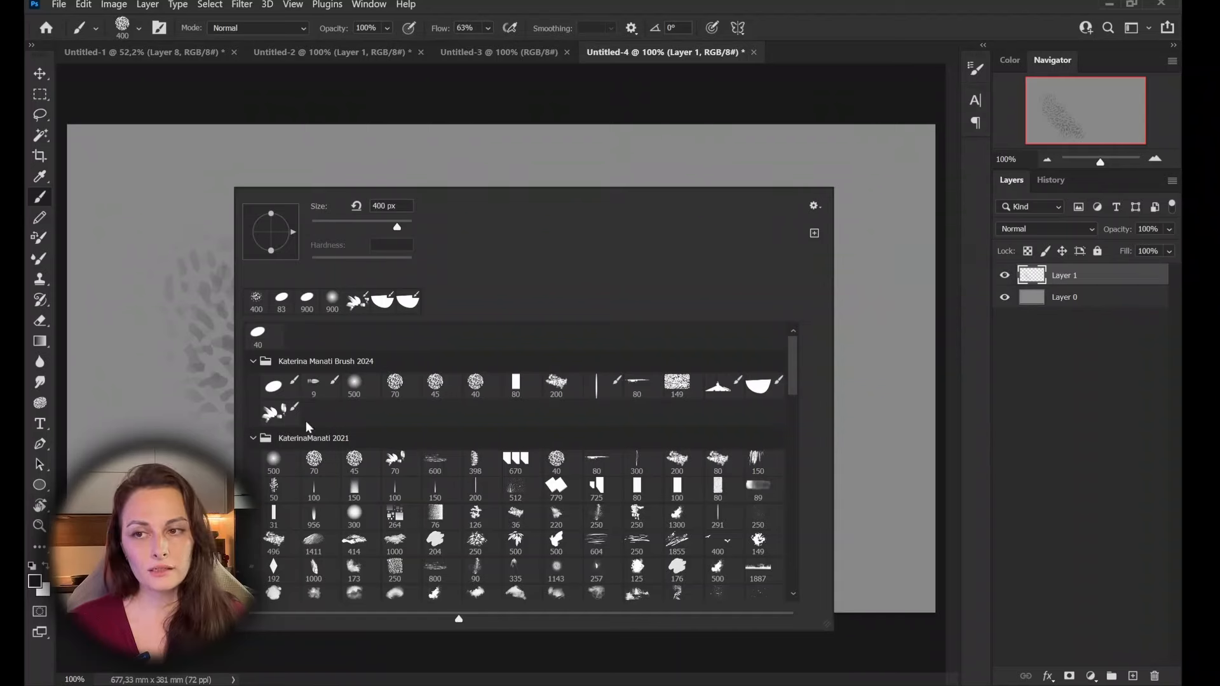
pyautogui.click(814, 205)
pyautogui.click(812, 204)
pyautogui.click(812, 204)
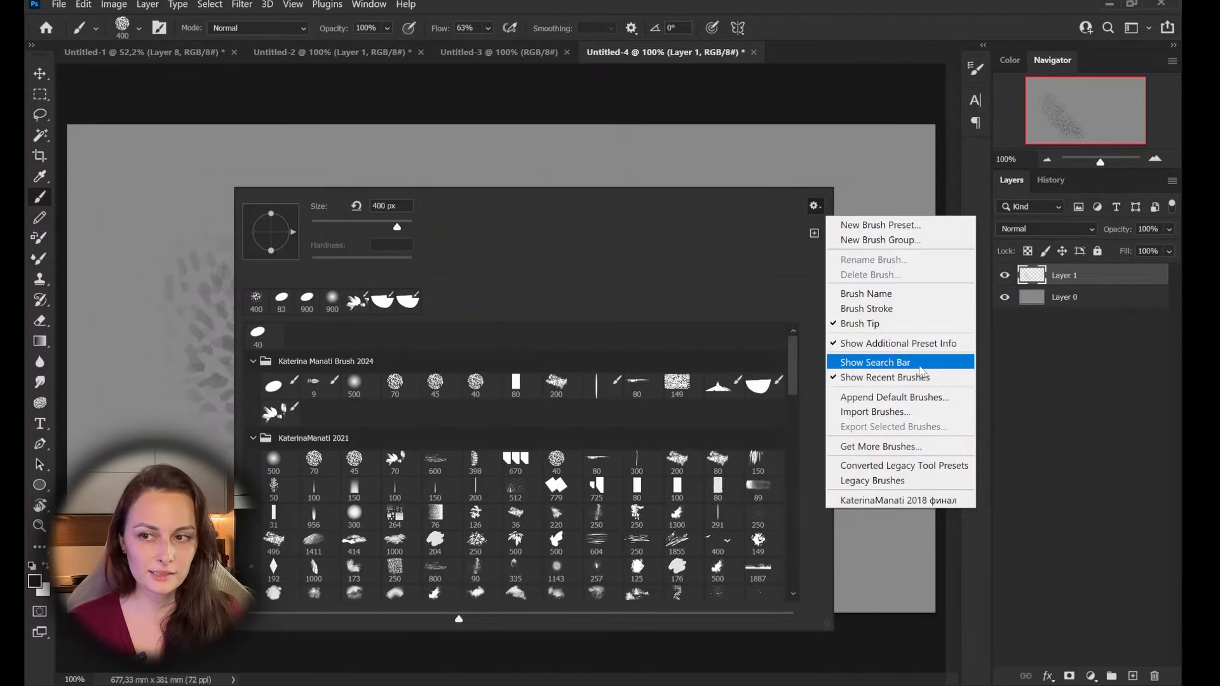
pyautogui.click(908, 310)
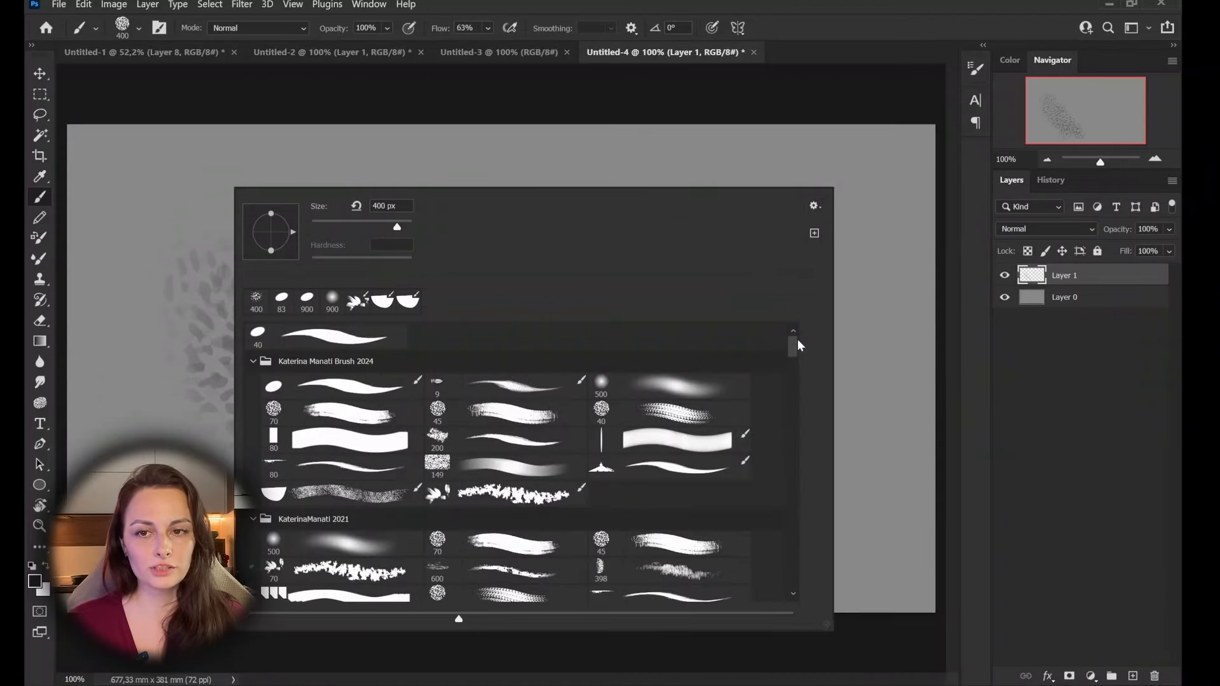
pyautogui.moveTo(794, 348)
pyautogui.mouseDown()
pyautogui.moveTo(794, 370)
pyautogui.moveTo(795, 348)
pyautogui.mouseUp()
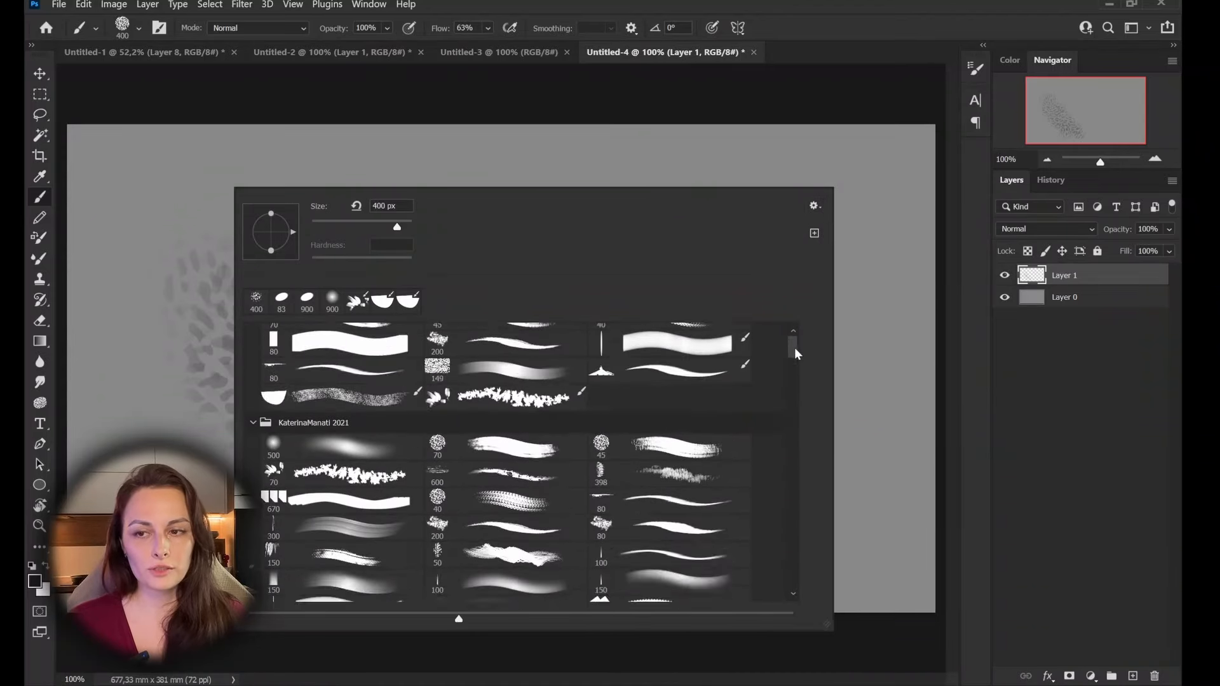
pyautogui.scroll(3, 797, 354)
pyautogui.click(815, 208)
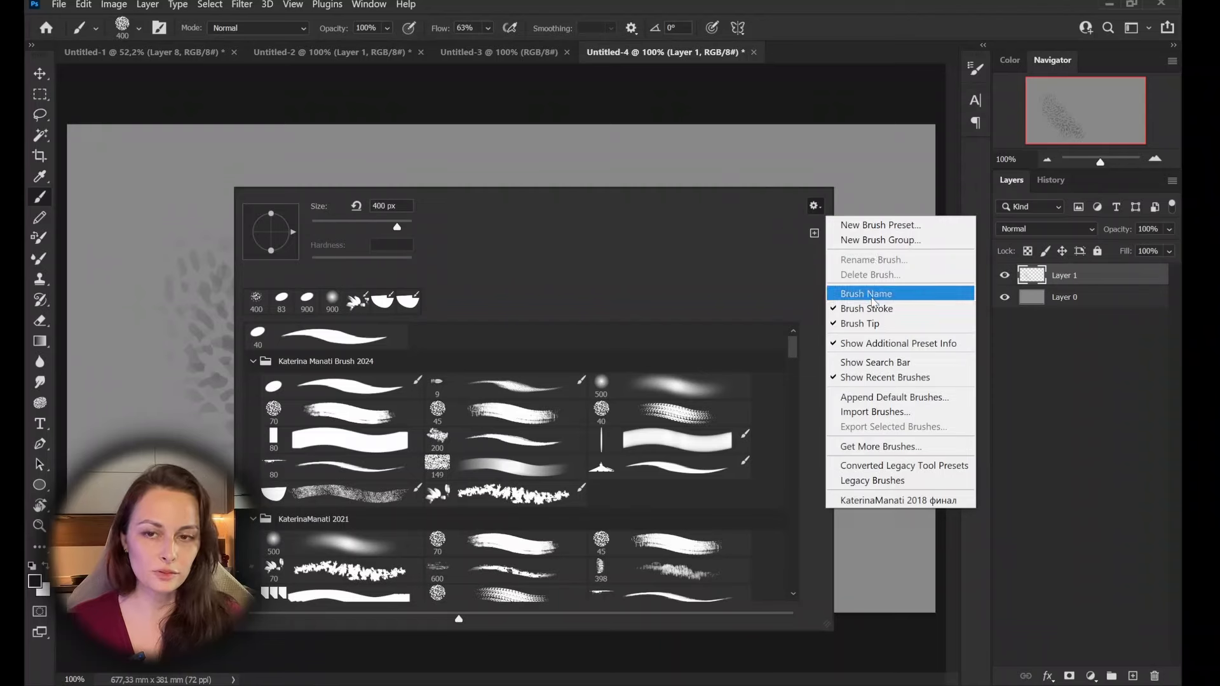
pyautogui.click(845, 291)
# Hide the brush names and stroke previews so the preset list displays only brush tips.
pyautogui.click(814, 206)
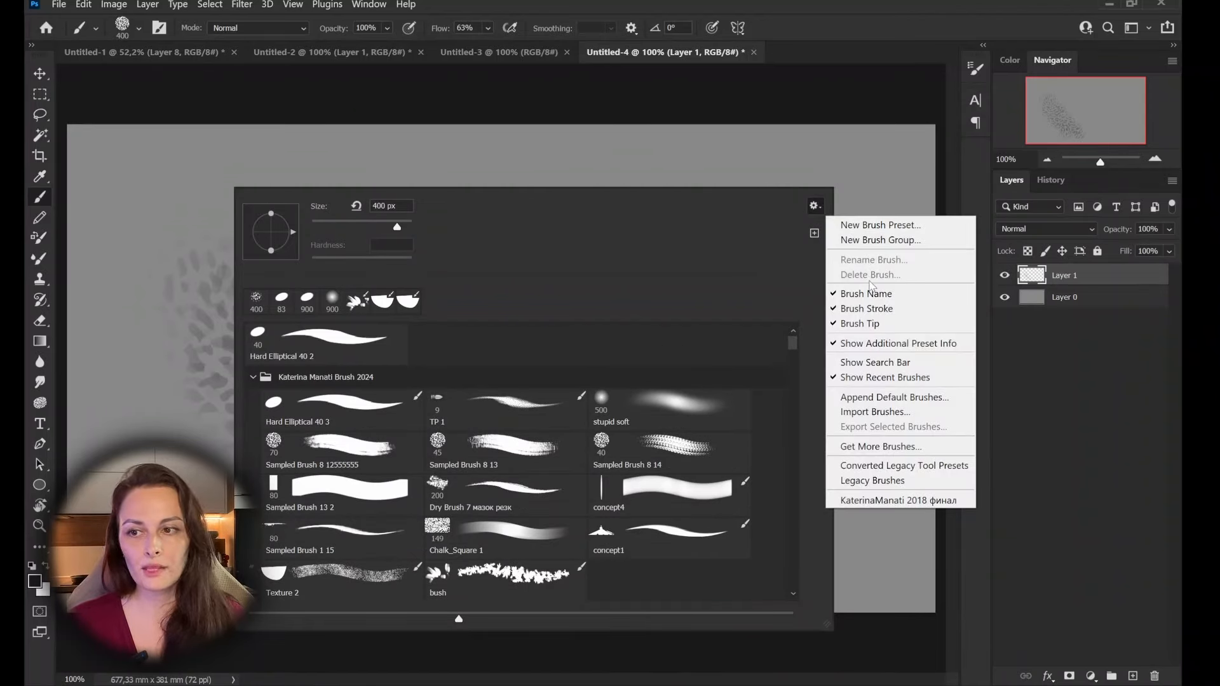
pyautogui.click(845, 296)
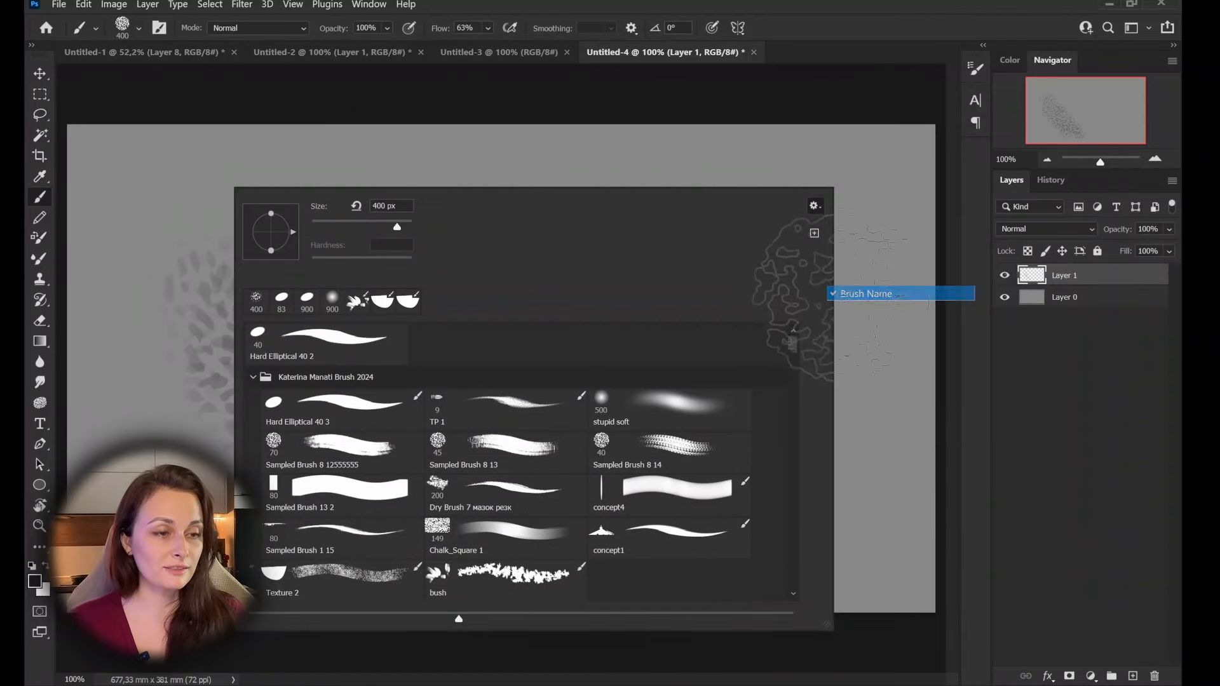
pyautogui.click(813, 206)
pyautogui.click(846, 309)
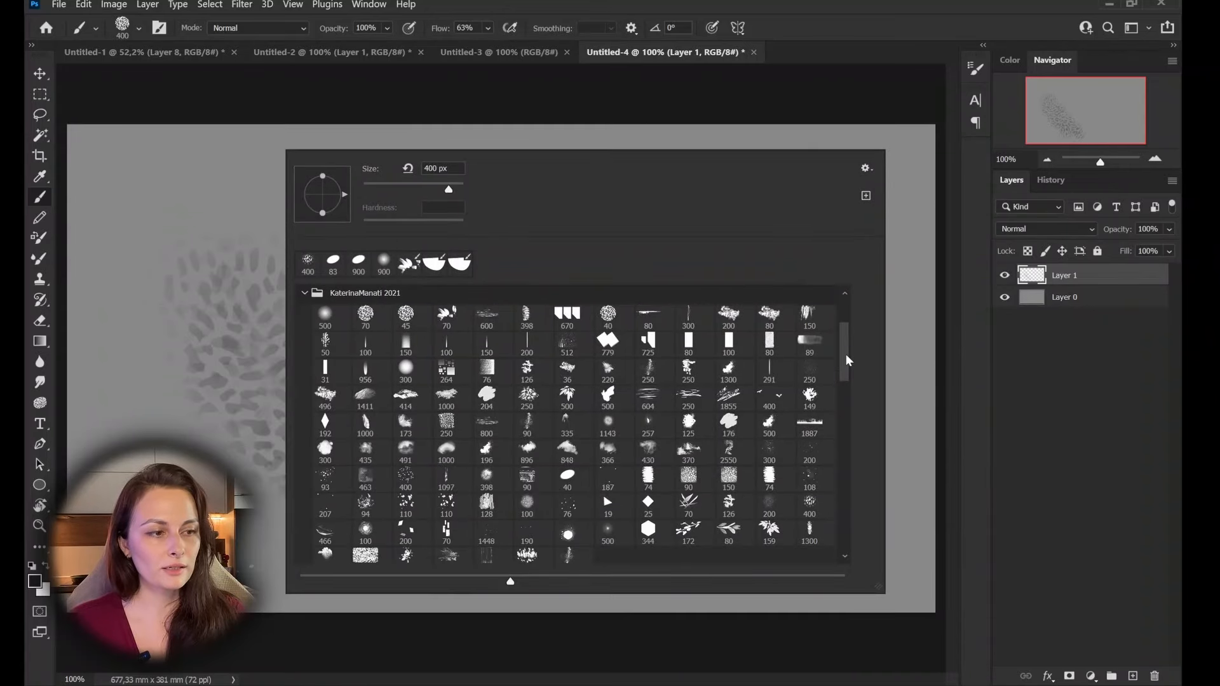
# Pick the 172 px leafy branch brush from the KaterinaManati 2021 group and scatter foliage over Layer 1.
pyautogui.moveTo(846, 352); pyautogui.dragTo(845, 357)
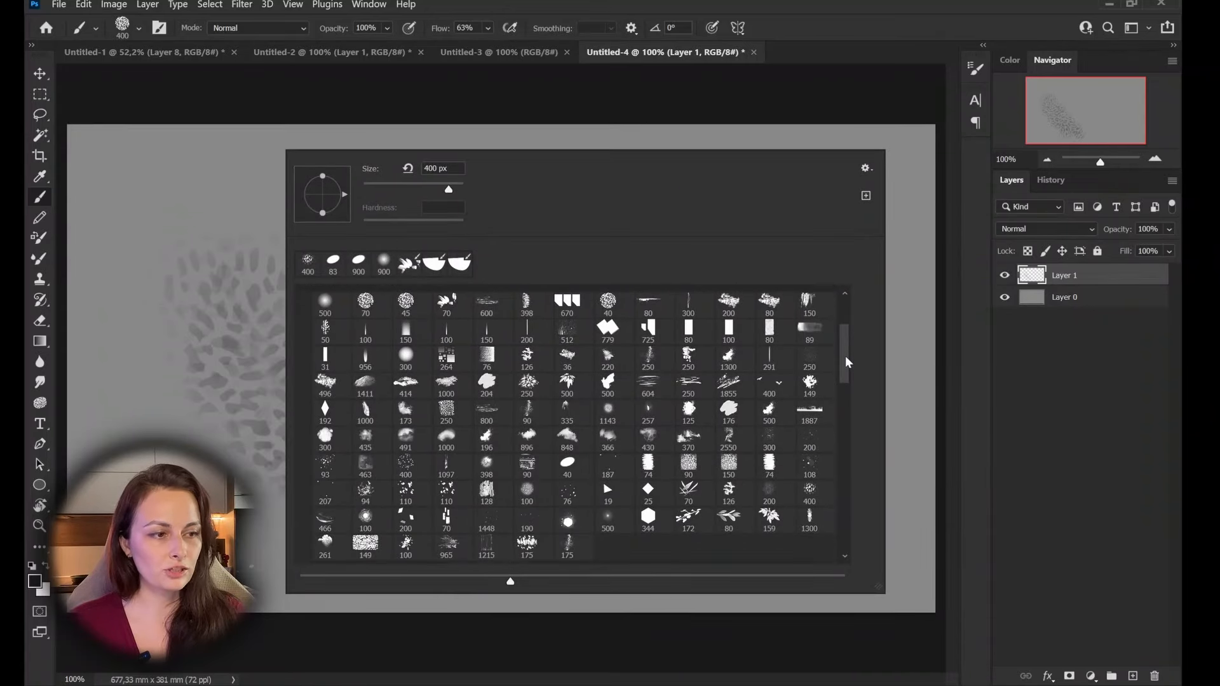
pyautogui.scroll(-1, 845, 363)
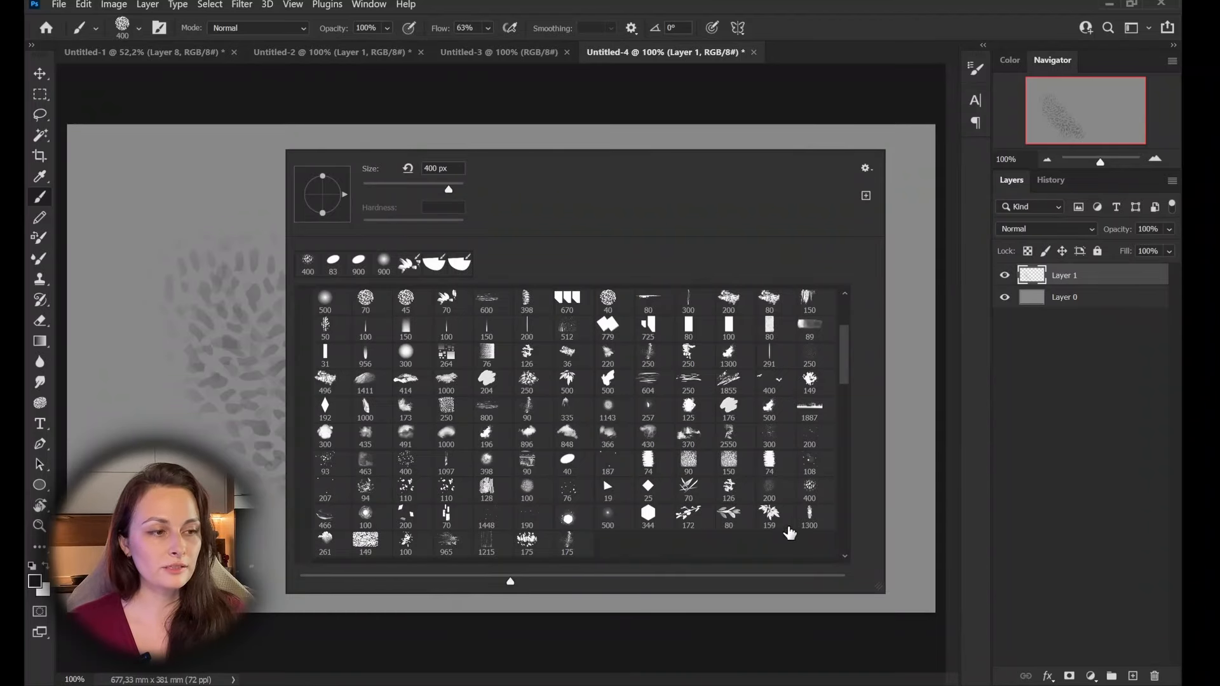
pyautogui.click(686, 514)
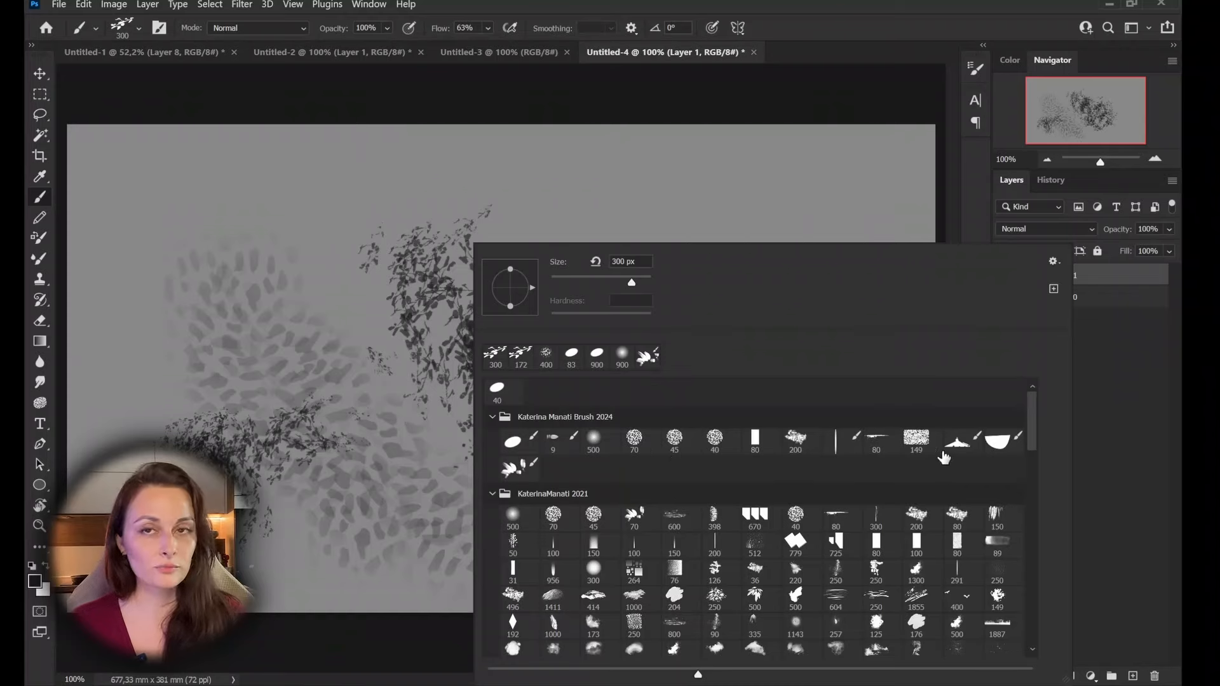
# Paint a long black horizontal silhouette across the canvas with the concept1 brush, enlarging it to 400 px.
pyautogui.click(948, 449)
pyautogui.moveTo(157, 395)
pyautogui.mouseDown()
pyautogui.moveTo(236, 397)
pyautogui.moveTo(273, 354)
pyautogui.moveTo(209, 394)
pyautogui.moveTo(341, 381)
pyautogui.moveTo(762, 420)
pyautogui.mouseUp()
pyautogui.press(']')
pyautogui.press(']')
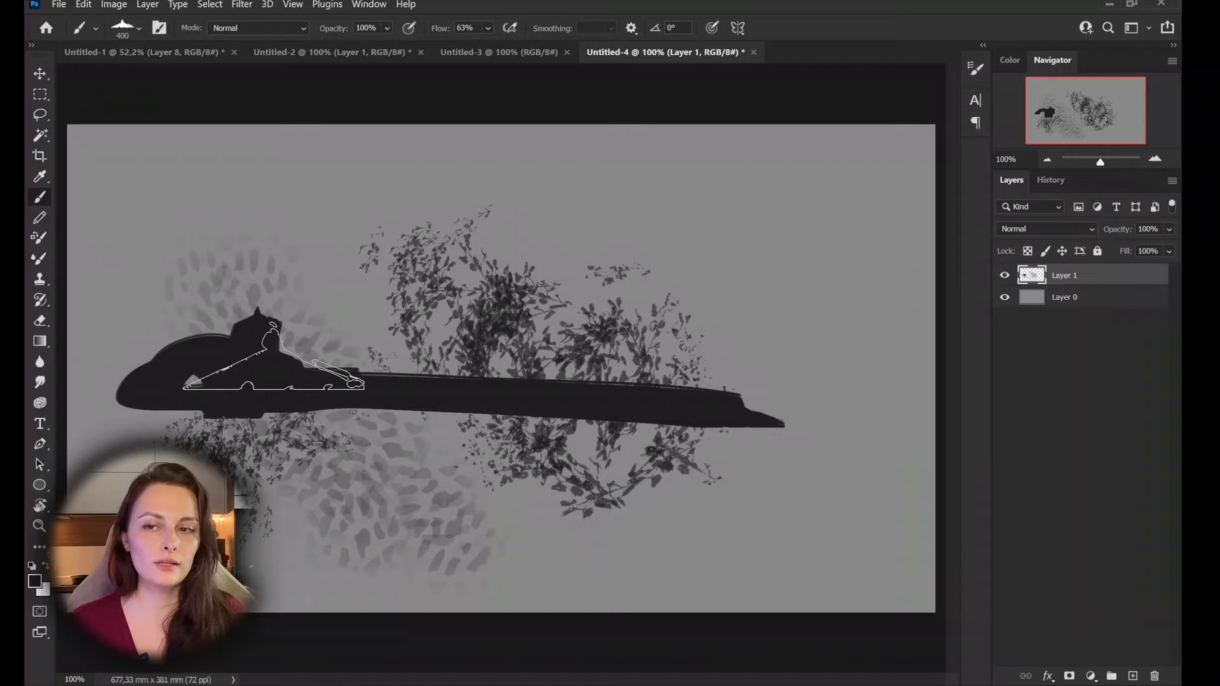
pyautogui.moveTo(273, 356)
pyautogui.mouseDown()
pyautogui.moveTo(305, 391)
pyautogui.moveTo(176, 408)
pyautogui.moveTo(538, 411)
pyautogui.moveTo(888, 368)
pyautogui.mouseUp()
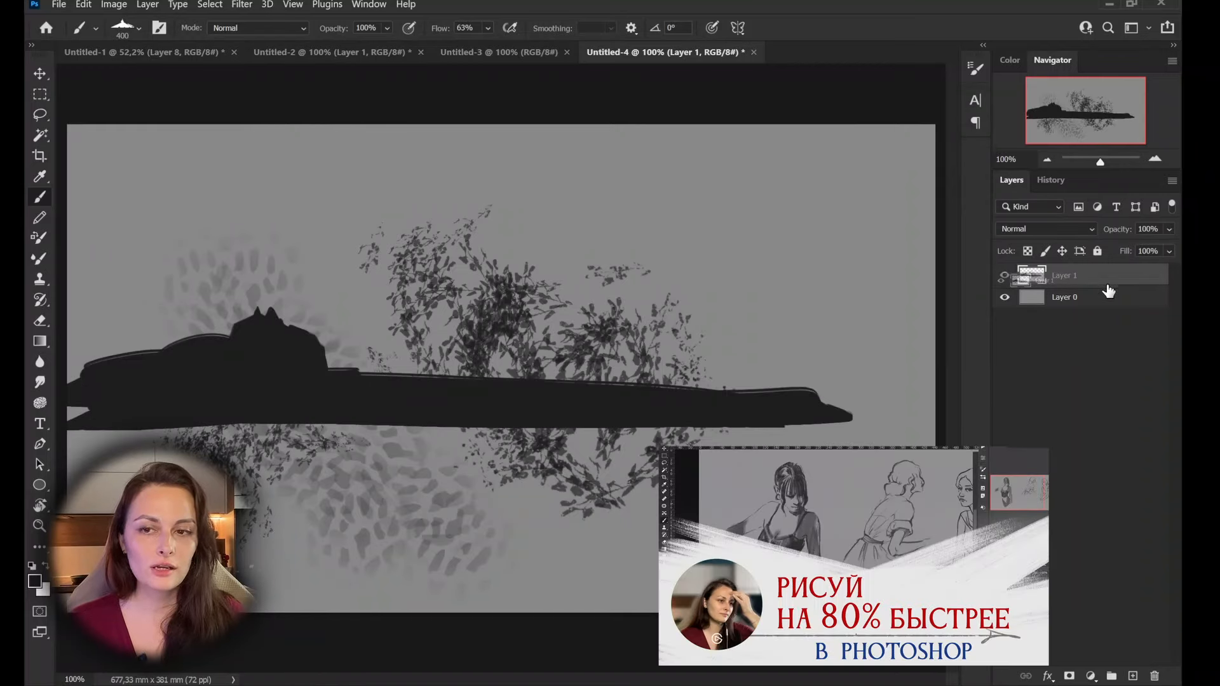
# Delete Layer 1 with its test strokes and create a new empty layer.
pyautogui.moveTo(1107, 286); pyautogui.dragTo(1153, 676)
pyautogui.click(1132, 676)
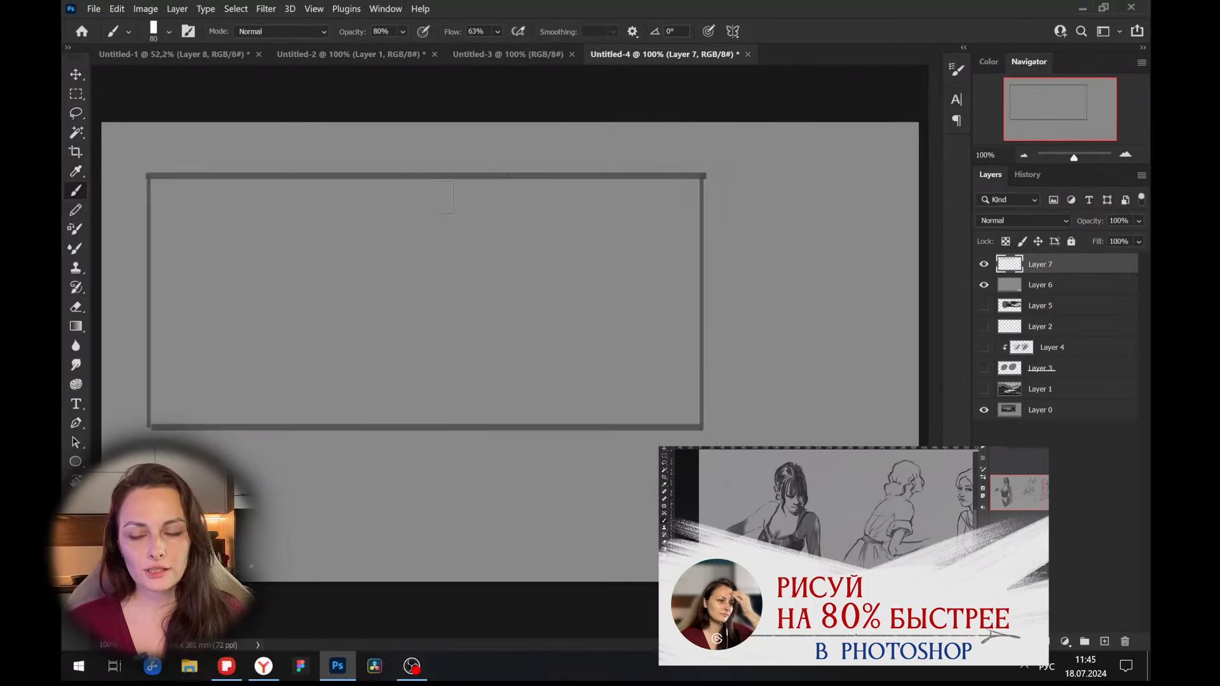
# Block in a large dark building mass filling the right half of the frame, using the rectangular brush at up to 125 px and 90% opacity.
pyautogui.moveTo(393, 172); pyautogui.dragTo(389, 369)
pyautogui.moveTo(423, 253); pyautogui.dragTo(670, 381)
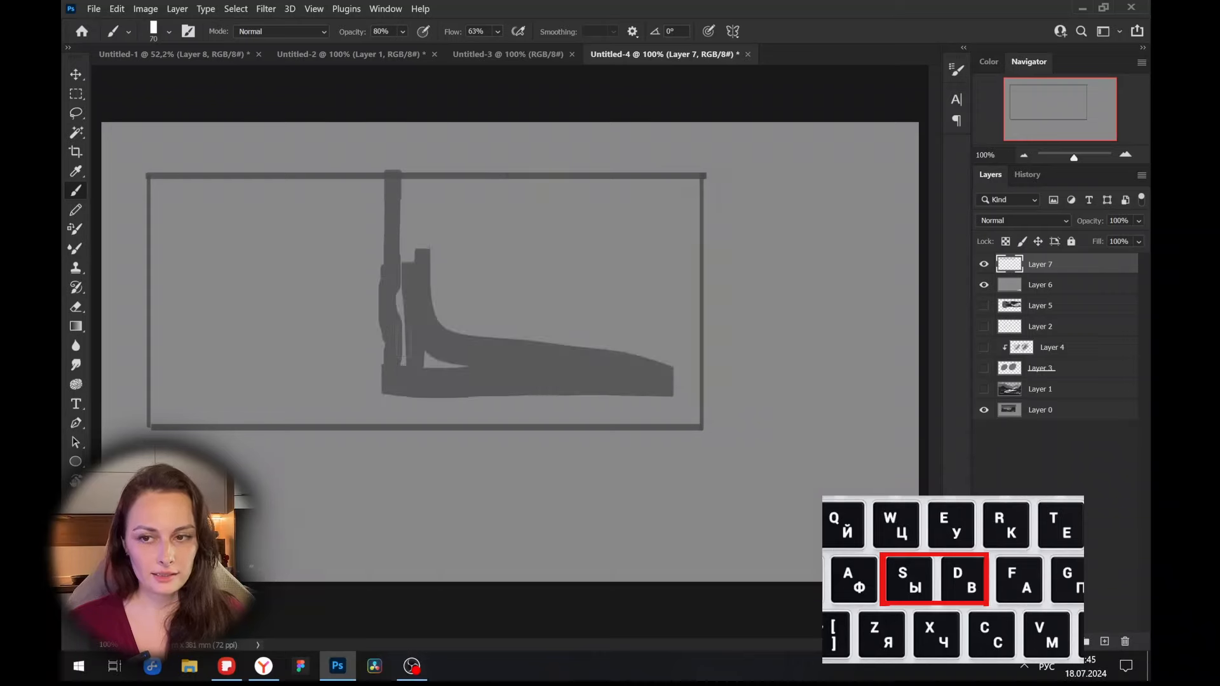
pyautogui.press('d')
pyautogui.press('d')
pyautogui.press('d')
pyautogui.press('d')
pyautogui.press('9')
pyautogui.moveTo(404, 343); pyautogui.dragTo(444, 222)
pyautogui.moveTo(542, 360)
pyautogui.mouseDown()
pyautogui.moveTo(500, 270)
pyautogui.moveTo(610, 300)
pyautogui.moveTo(683, 369)
pyautogui.mouseUp()
pyautogui.click(676, 344)
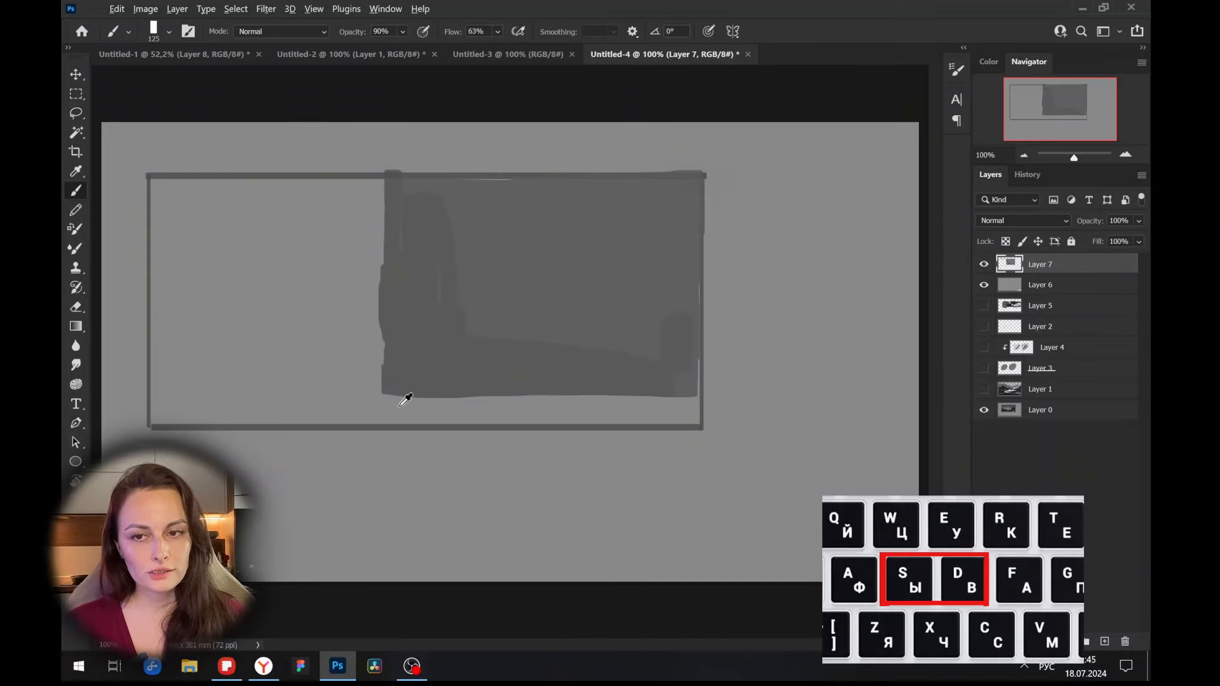
# Paint a lighter grey ground band across the lower part of the frame and undo the last stroke.
pyautogui.rightClick(509, 403)
pyautogui.doubleClick(850, 422)
pyautogui.moveTo(154, 385); pyautogui.dragTo(677, 383)
pyautogui.keyDown('alt'); pyautogui.click(592, 407); pyautogui.keyUp('alt')
pyautogui.hotkey('ctrl', 'z')
# Paint a dark block at the building's base and a dark horizontal ground line with the flat 80 px brush.
pyautogui.press('4')
pyautogui.rightClick(438, 394)
pyautogui.click(572, 508)
pyautogui.press('n')
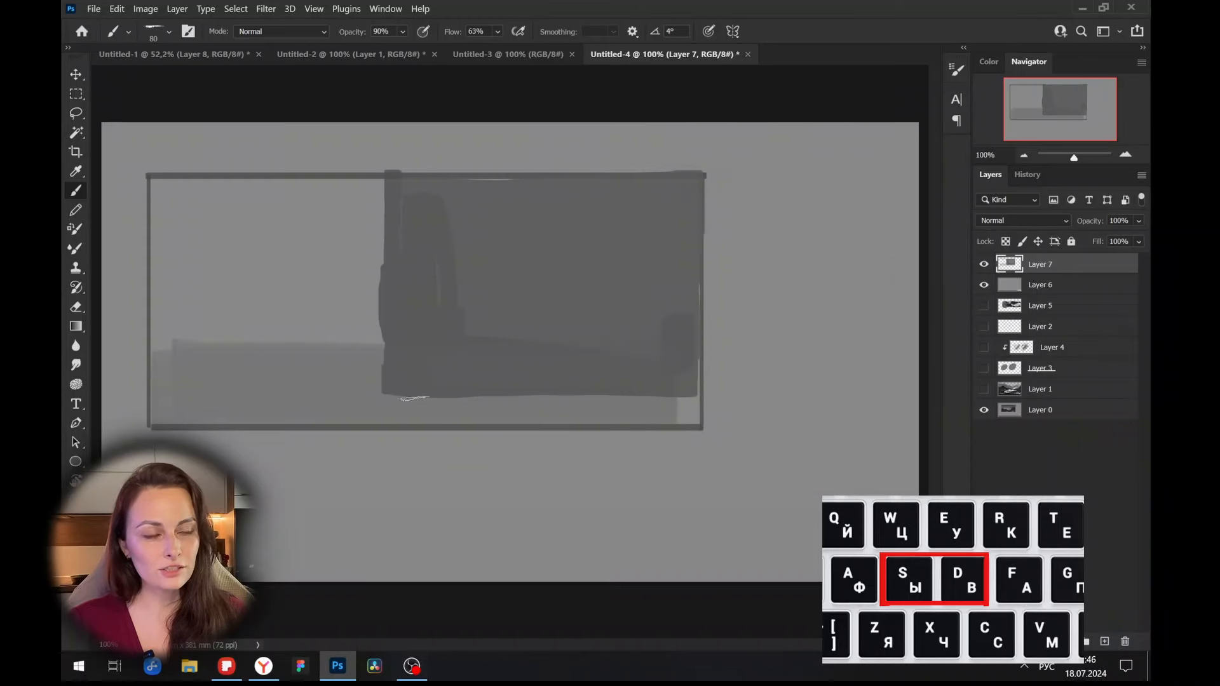
pyautogui.moveTo(445, 368); pyautogui.dragTo(414, 395)
pyautogui.moveTo(695, 396)
pyautogui.mouseDown()
pyautogui.moveTo(152, 389)
pyautogui.moveTo(374, 392)
pyautogui.mouseUp()
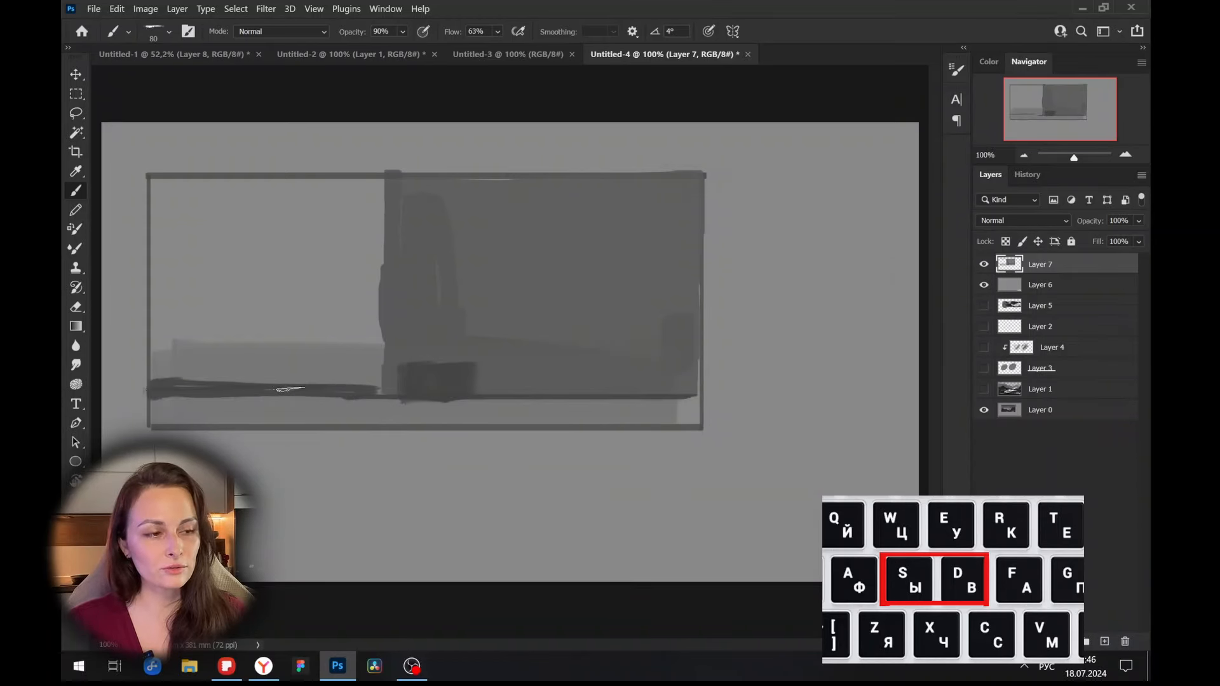
pyautogui.moveTo(289, 390); pyautogui.dragTo(381, 388)
pyautogui.moveTo(680, 413); pyautogui.dragTo(695, 413)
# Paint two dark leafy trees on the ground line in the left part of the frame.
pyautogui.press('s')
pyautogui.press('s')
pyautogui.press('s')
pyautogui.moveTo(219, 376)
pyautogui.mouseDown()
pyautogui.moveTo(236, 368)
pyautogui.moveTo(232, 292)
pyautogui.moveTo(254, 356)
pyautogui.moveTo(232, 289)
pyautogui.mouseUp()
pyautogui.press('.')
pyautogui.moveTo(171, 327)
pyautogui.mouseDown()
pyautogui.moveTo(169, 356)
pyautogui.moveTo(184, 375)
pyautogui.moveTo(222, 371)
pyautogui.mouseUp()
pyautogui.keyDown('alt'); pyautogui.click(275, 356); pyautogui.keyUp('alt')
pyautogui.moveTo(254, 372)
pyautogui.mouseDown()
pyautogui.moveTo(245, 356)
pyautogui.moveTo(231, 392)
pyautogui.mouseUp()
# Detail the building's left edge with a flat brush reduced to 20 px and draw a thin straight horizontal line across its facade.
pyautogui.rightClick(420, 235)
pyautogui.click(689, 419)
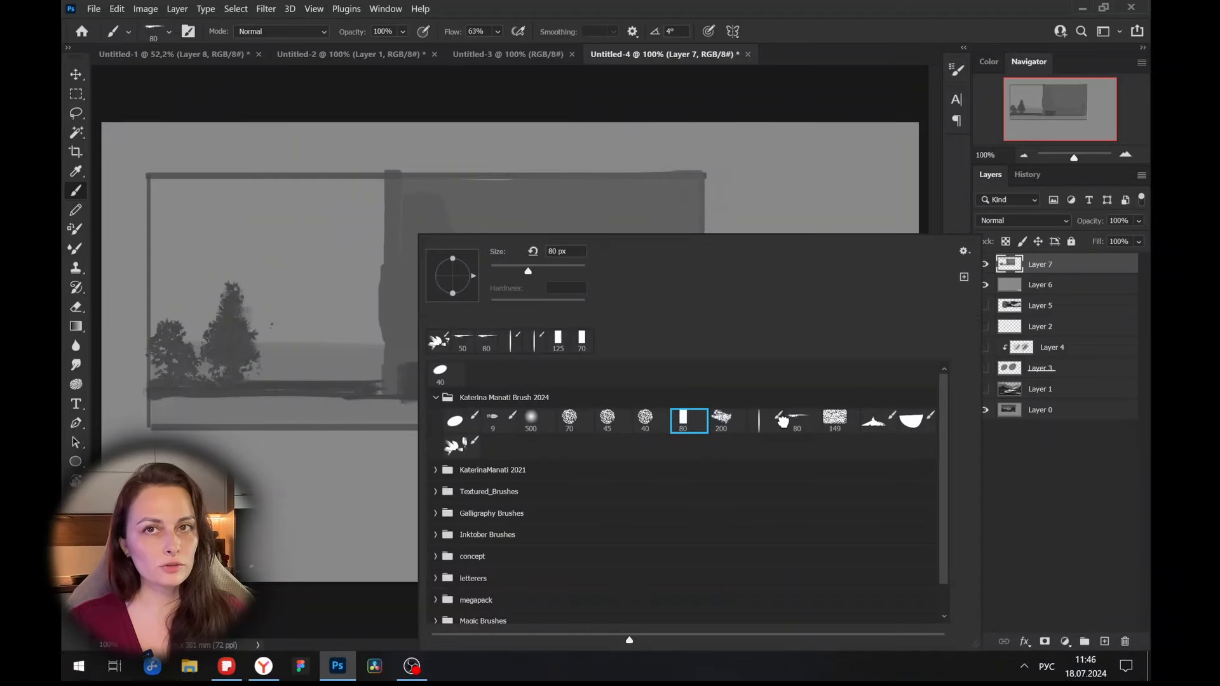
pyautogui.moveTo(388, 316)
pyautogui.mouseDown()
pyautogui.moveTo(380, 327)
pyautogui.moveTo(399, 262)
pyautogui.mouseUp()
pyautogui.press('[')
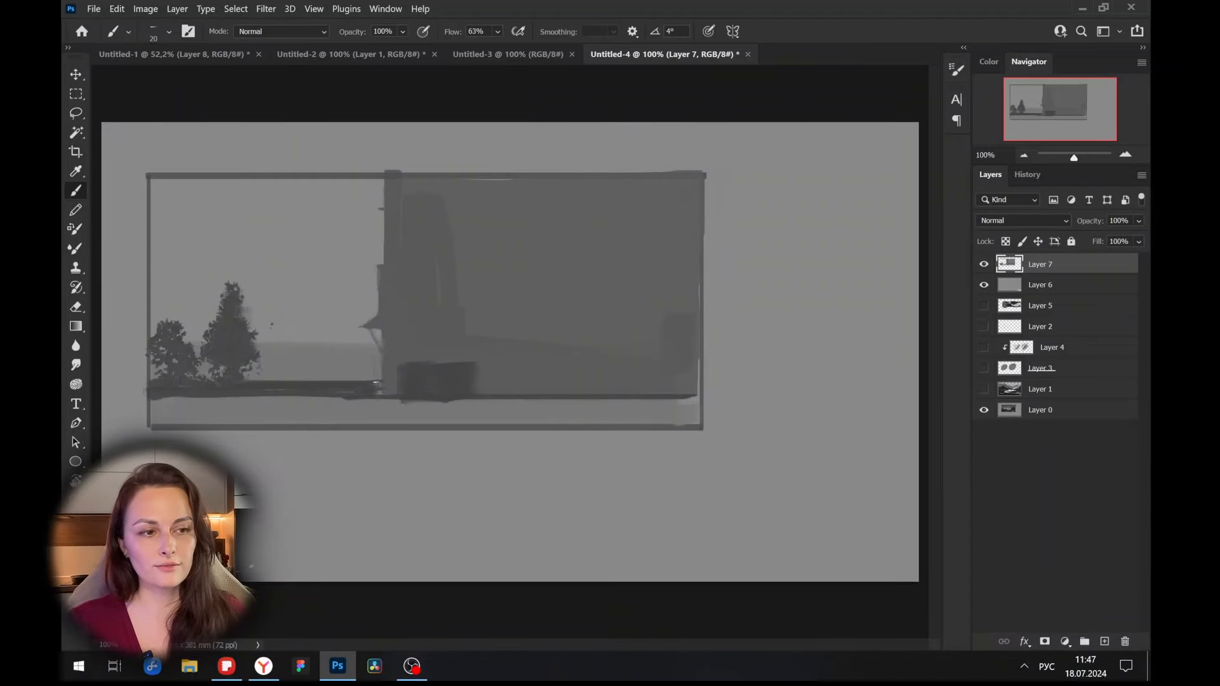
pyautogui.press('alt')
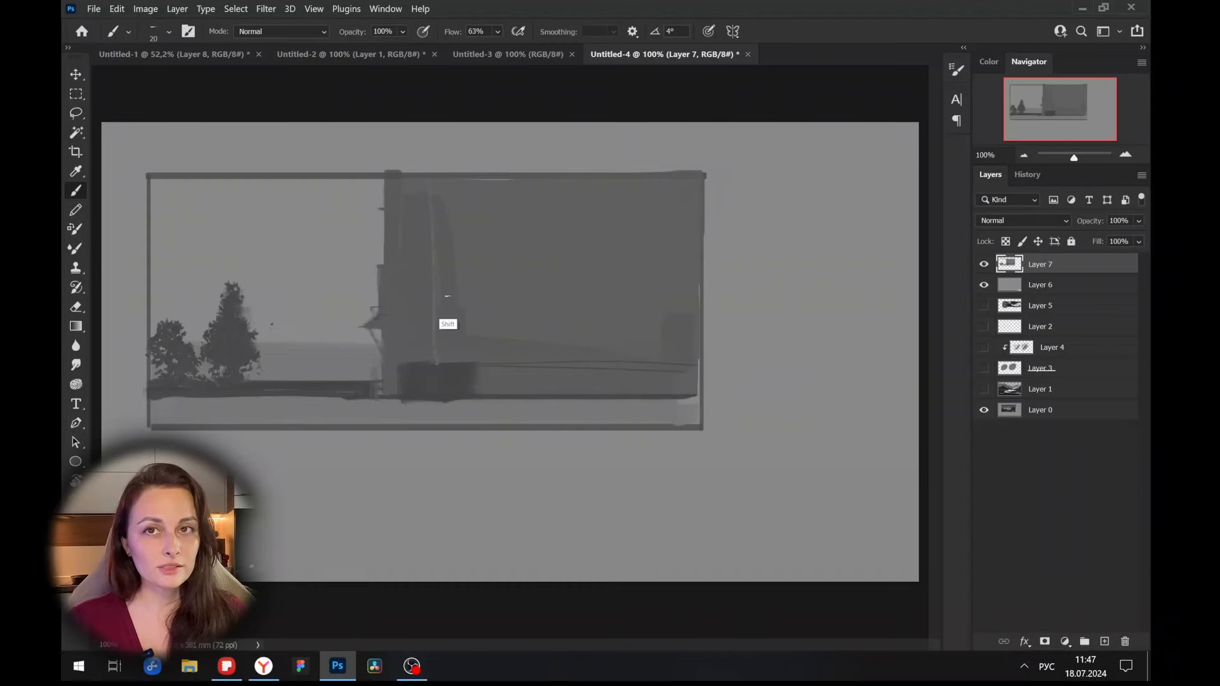
pyautogui.moveTo(443, 299); pyautogui.dragTo(527, 298)
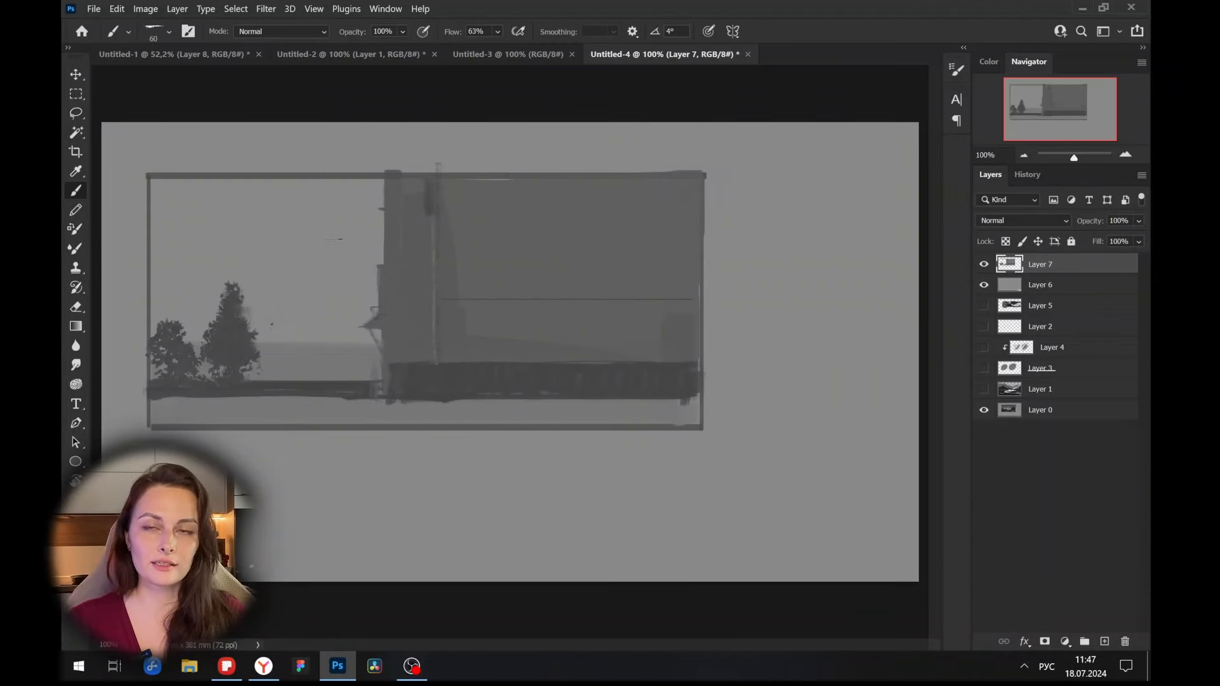
# Paint light streaks across the ground in front of the building with the flat brush enlarged to 100 px.
pyautogui.press(']')
pyautogui.press(']')
pyautogui.press(']')
pyautogui.press(']')
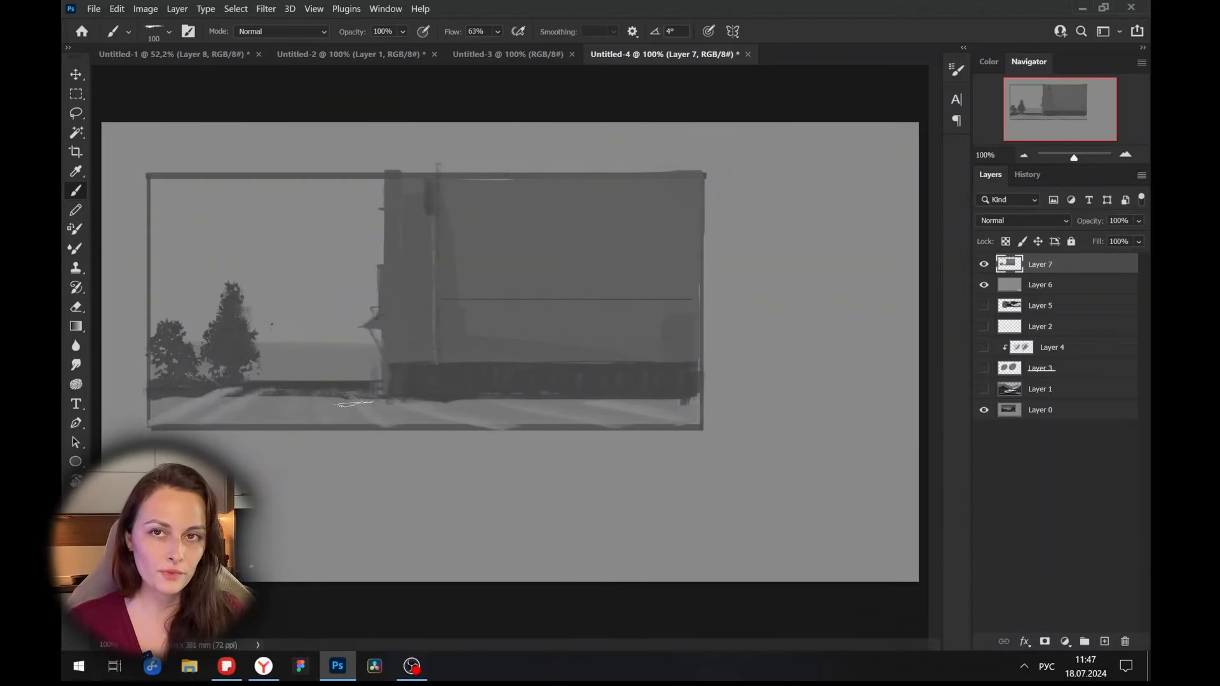
pyautogui.moveTo(274, 396); pyautogui.dragTo(352, 398)
# Paint pale distant building shapes in the sky behind the trees, using the rectangular 80 px brush and sampled tones.
pyautogui.press('[')
pyautogui.press('[')
pyautogui.press('[')
pyautogui.press('[')
pyautogui.moveTo(283, 343); pyautogui.dragTo(283, 197)
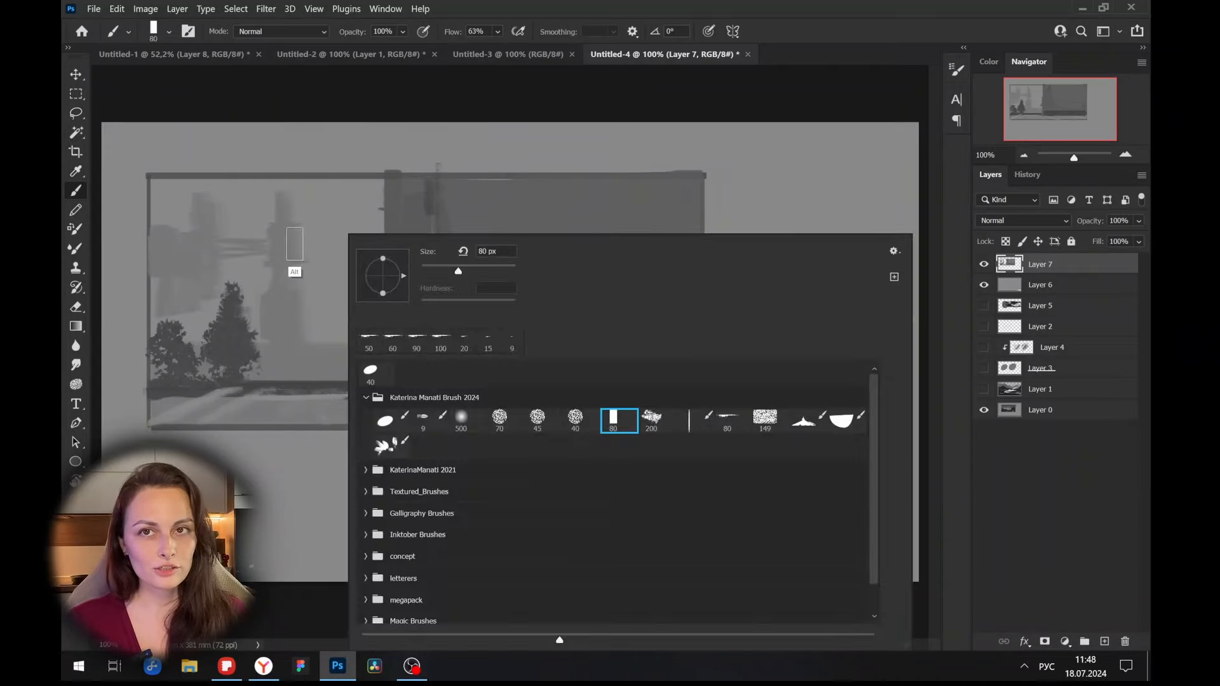
pyautogui.click(294, 250)
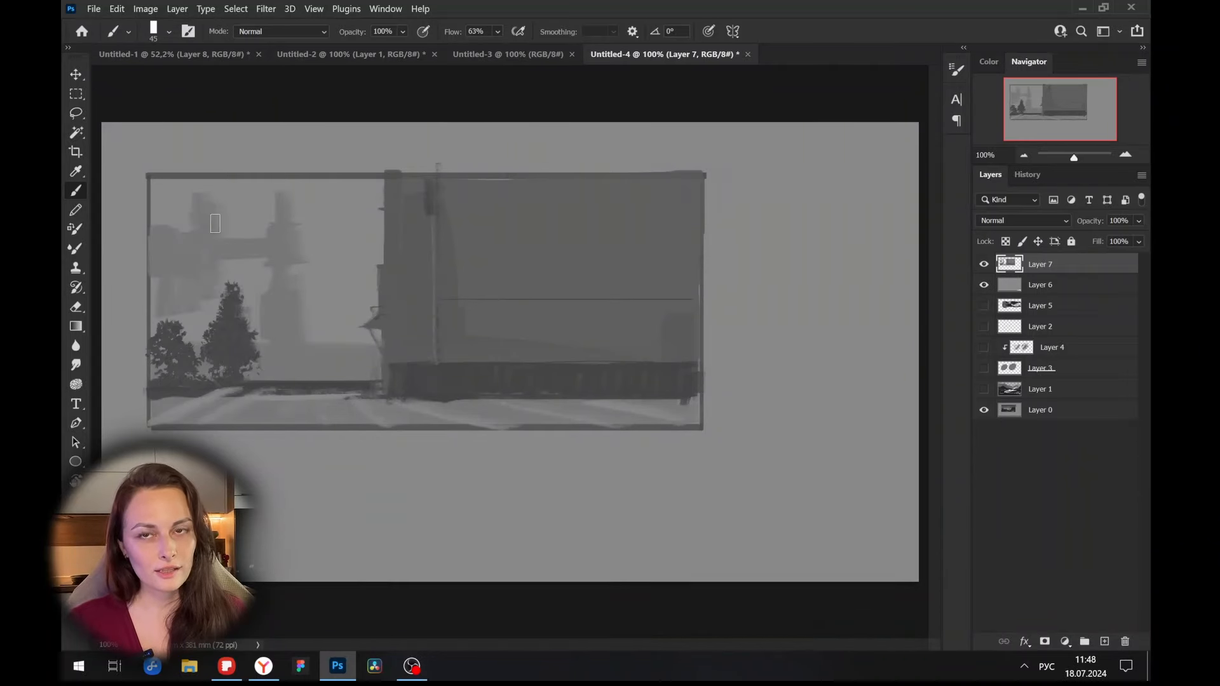
# Paint pale towers and rooflines onto the distant buildings with the rectangular brush reduced to 35 px, adding thin light horizontal ledges and a gable.
pyautogui.press('[')
pyautogui.press('[')
pyautogui.moveTo(206, 202); pyautogui.dragTo(205, 179)
pyautogui.moveTo(193, 226); pyautogui.dragTo(155, 228)
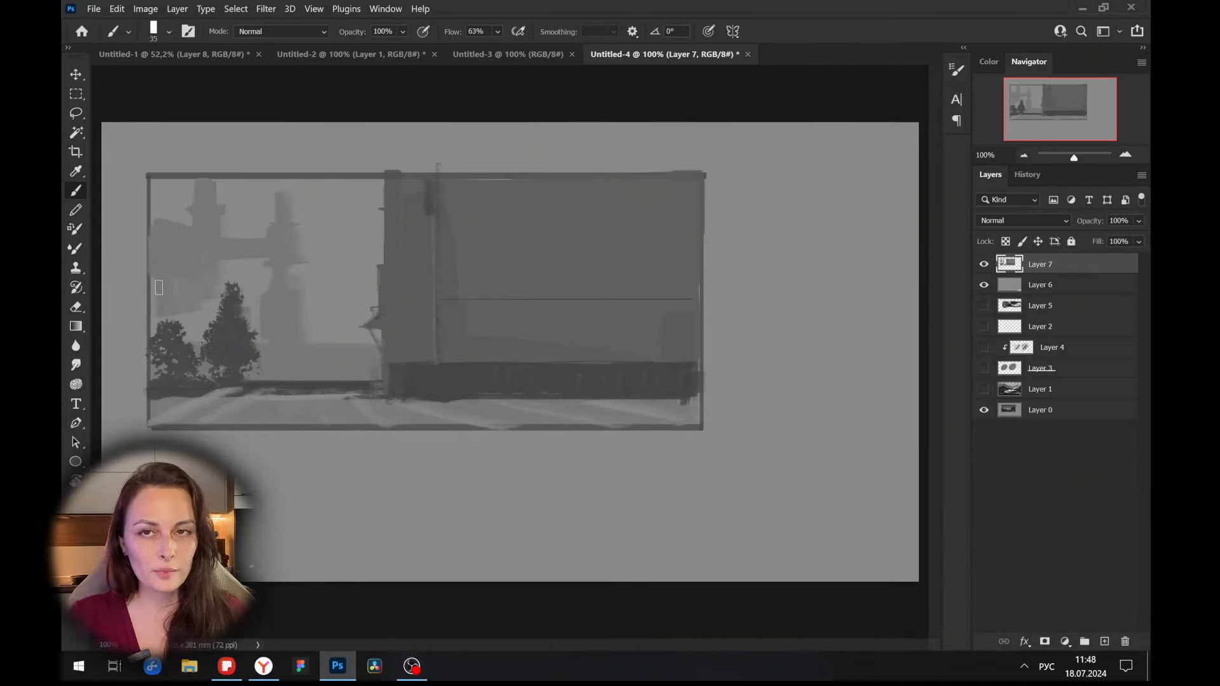
pyautogui.moveTo(285, 219); pyautogui.dragTo(283, 179)
pyautogui.moveTo(223, 220); pyautogui.dragTo(299, 220)
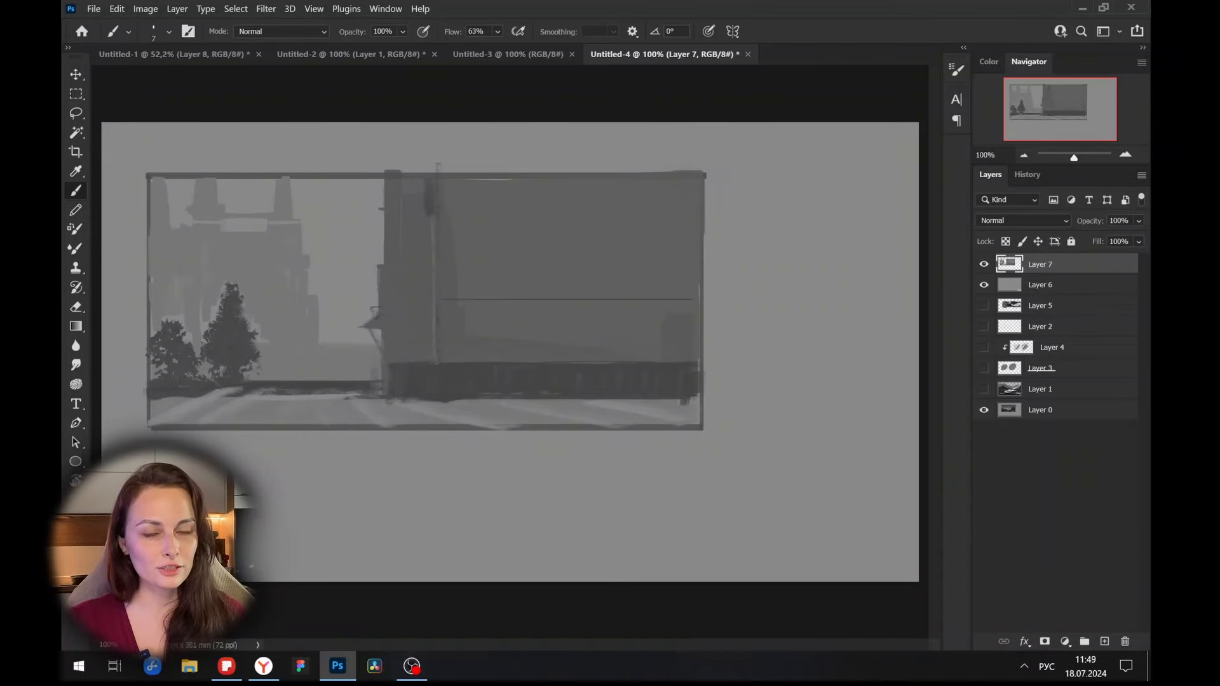
pyautogui.moveTo(217, 258); pyautogui.dragTo(309, 257)
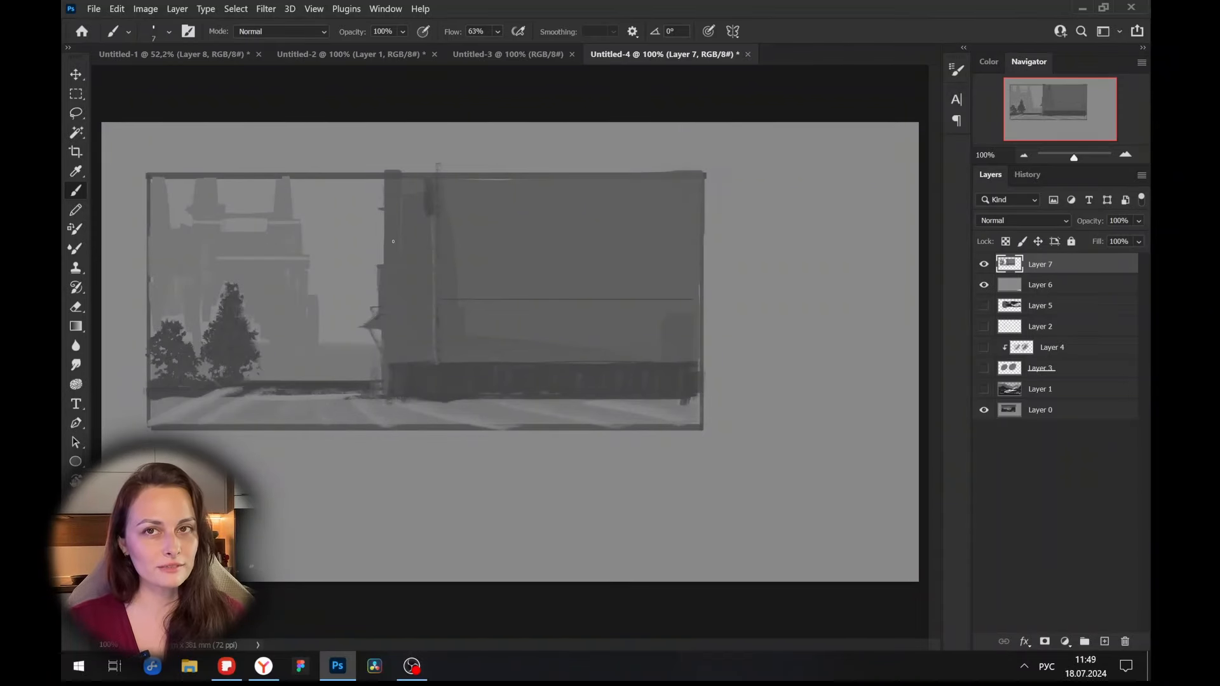
pyautogui.moveTo(179, 260); pyautogui.dragTo(223, 257)
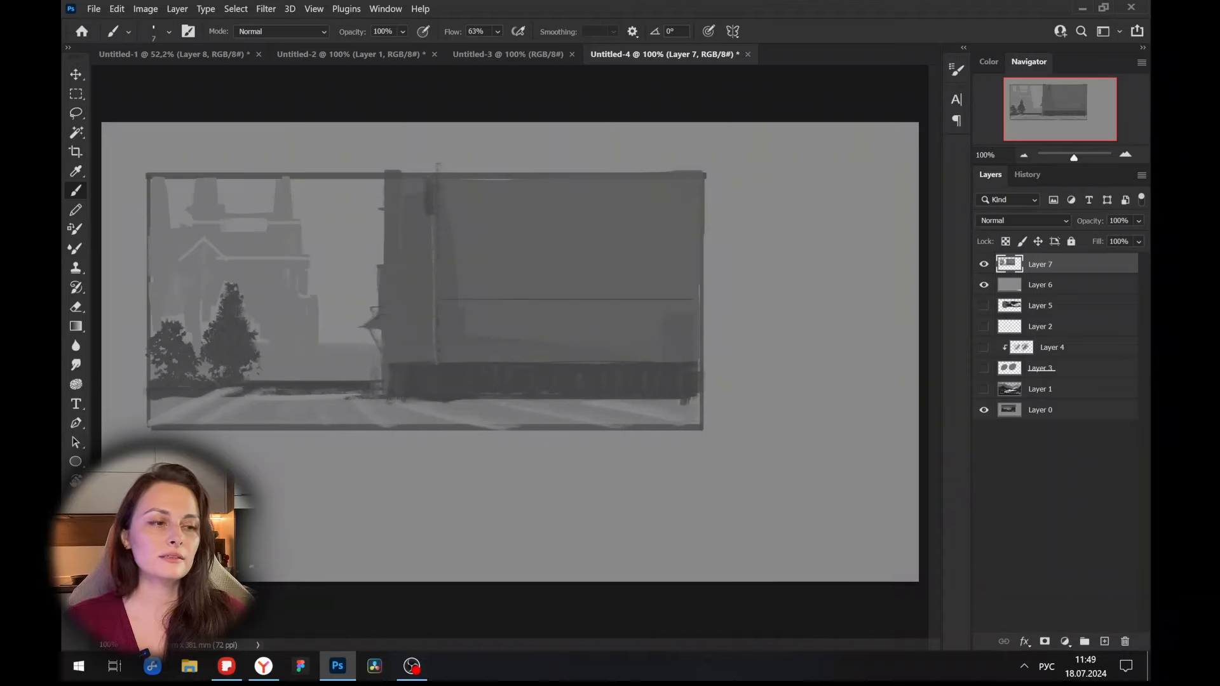
# Enlarge the brush and paint a dark cloaked figure standing on the ground in front of the trees.
pyautogui.press(']')
pyautogui.press(']')
pyautogui.press(']')
pyautogui.press(']')
pyautogui.moveTo(293, 363); pyautogui.dragTo(299, 420)
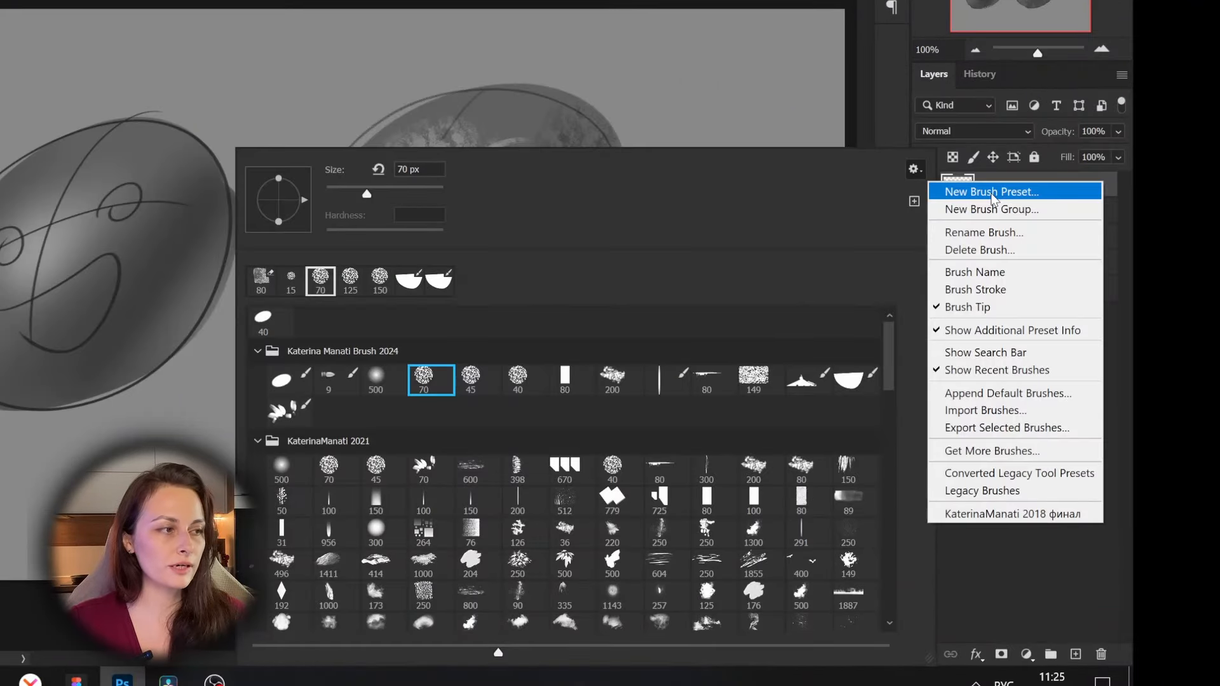
# Choose the option for creating a new brush preset from the selected 70 px brush.
pyautogui.click(991, 192)
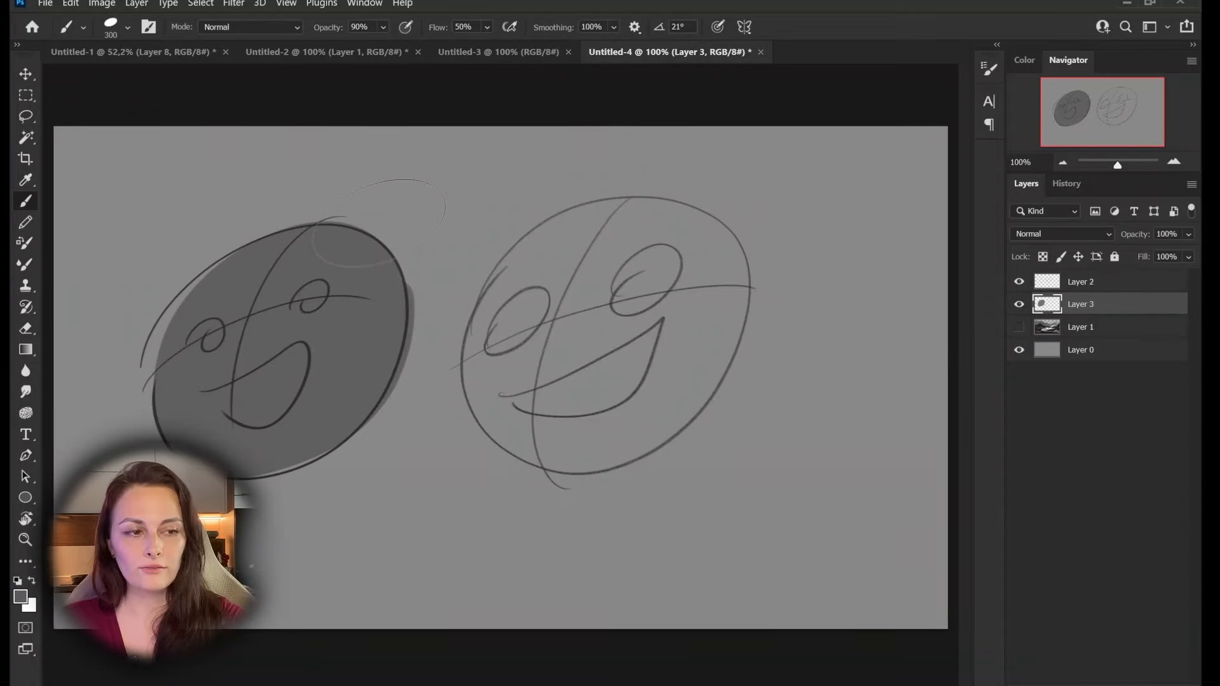
# Block in the second head sketch with a flat gray tone on Layer 3, using the 300 px oval brush, and open the brush picker.
pyautogui.moveTo(667, 237)
pyautogui.mouseDown()
pyautogui.moveTo(592, 443)
pyautogui.moveTo(610, 439)
pyautogui.mouseUp()
pyautogui.rightClick(587, 438)
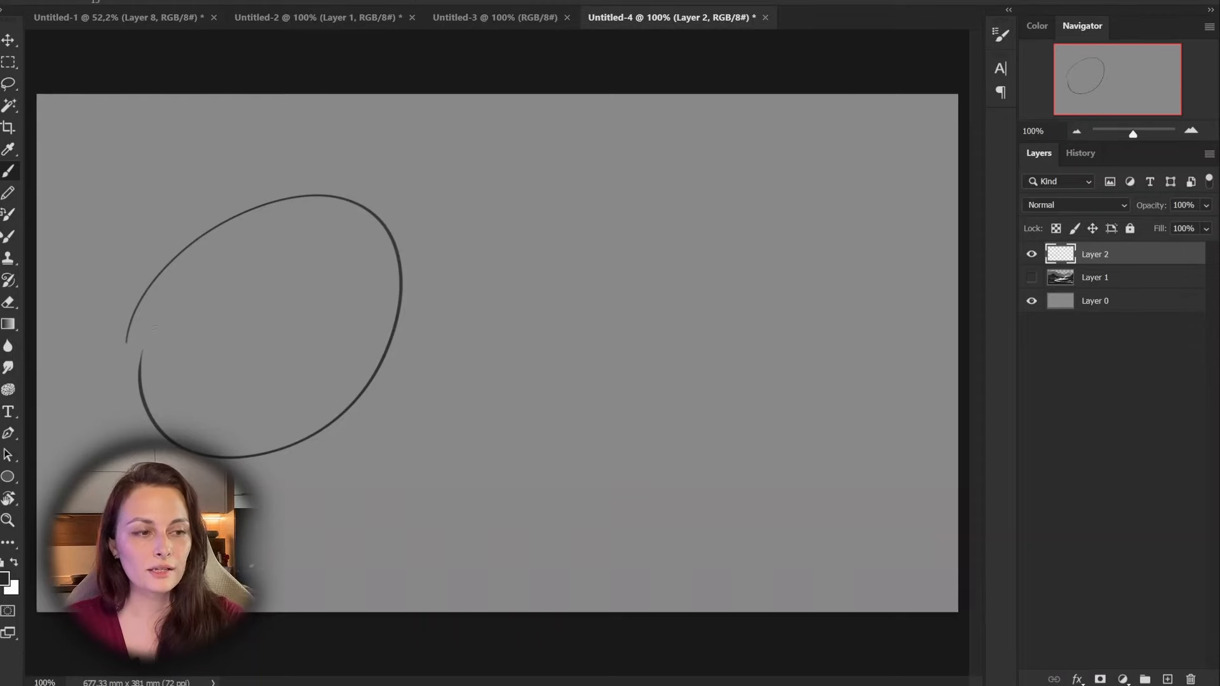
# Sketch facial guidelines, eyes and a mouth in the first oval and draw a second, larger face beside it with the 9 px brush.
pyautogui.moveTo(220, 403); pyautogui.dragTo(326, 239)
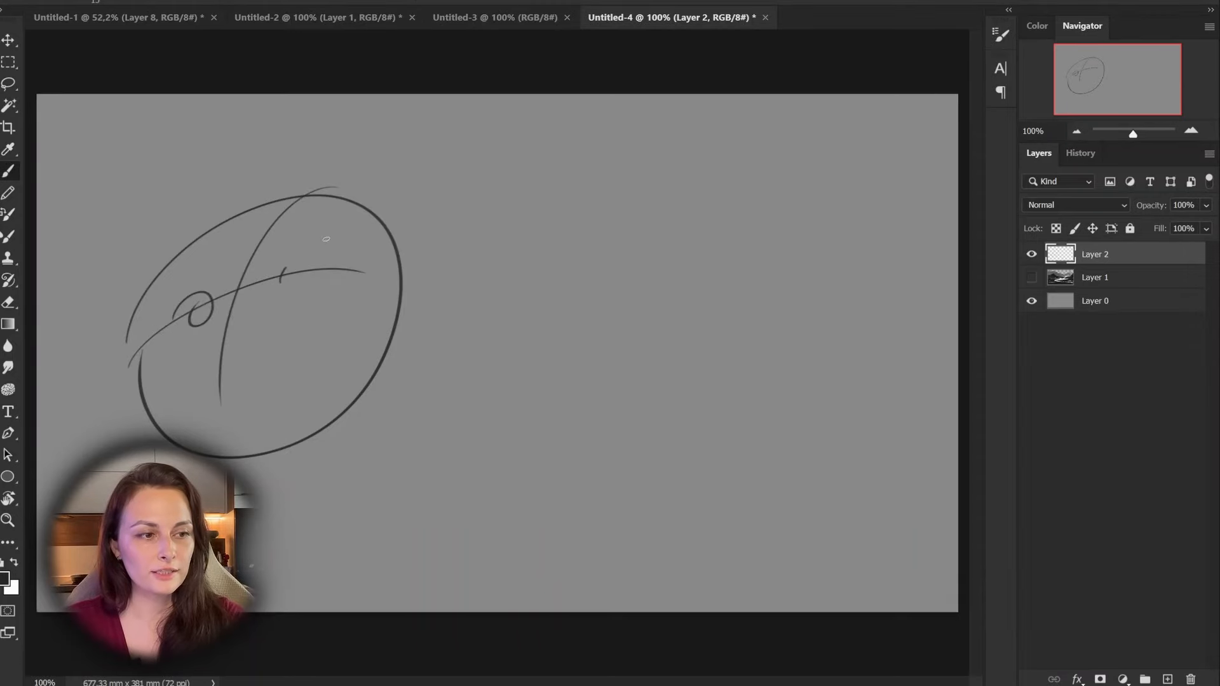
pyautogui.rightClick(445, 267)
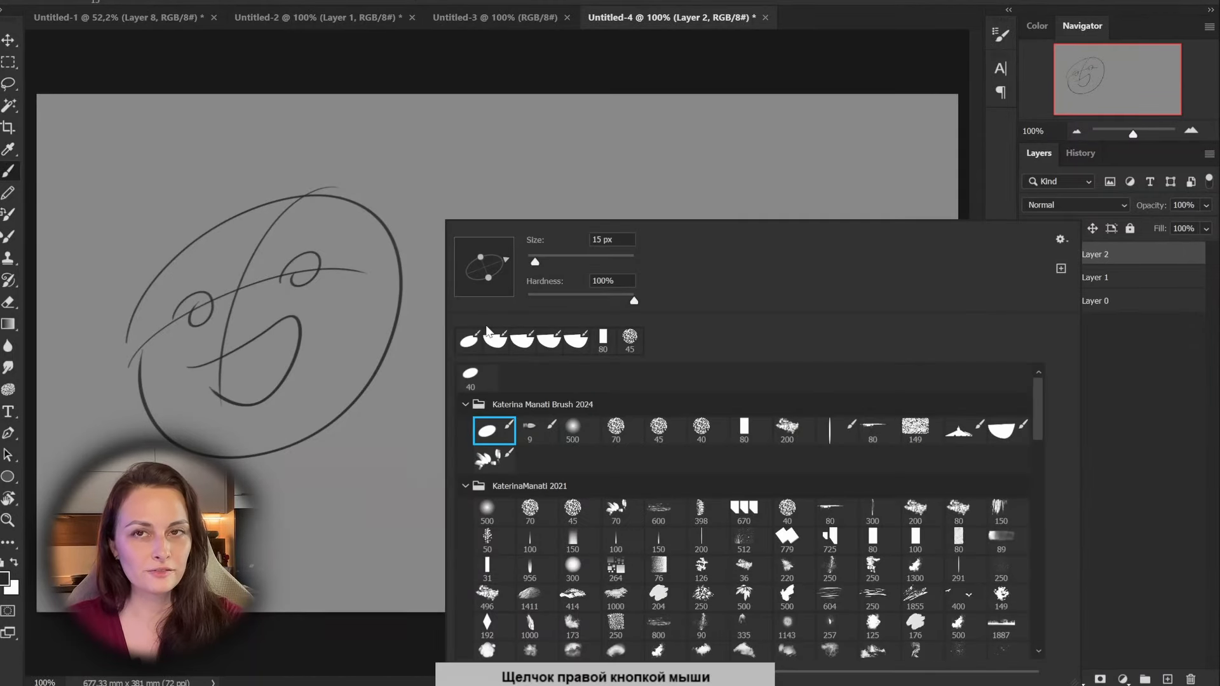
pyautogui.click(536, 431)
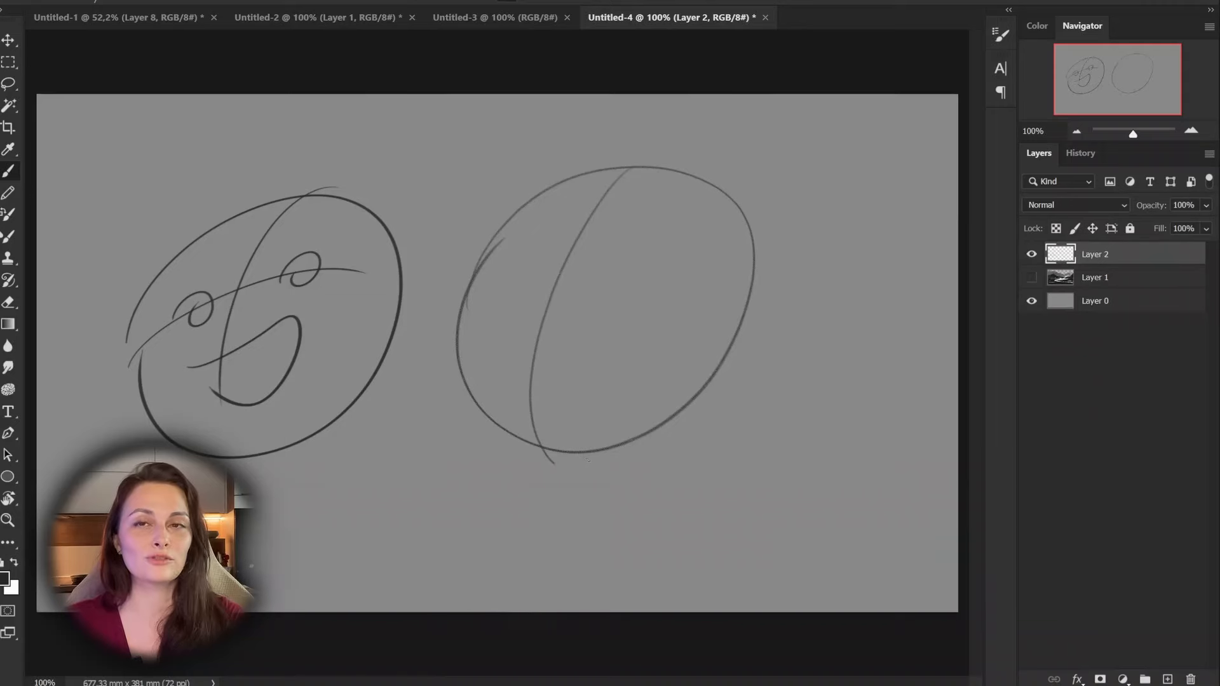
pyautogui.moveTo(498, 371)
pyautogui.mouseDown()
pyautogui.moveTo(621, 322)
pyautogui.moveTo(510, 380)
pyautogui.mouseUp()
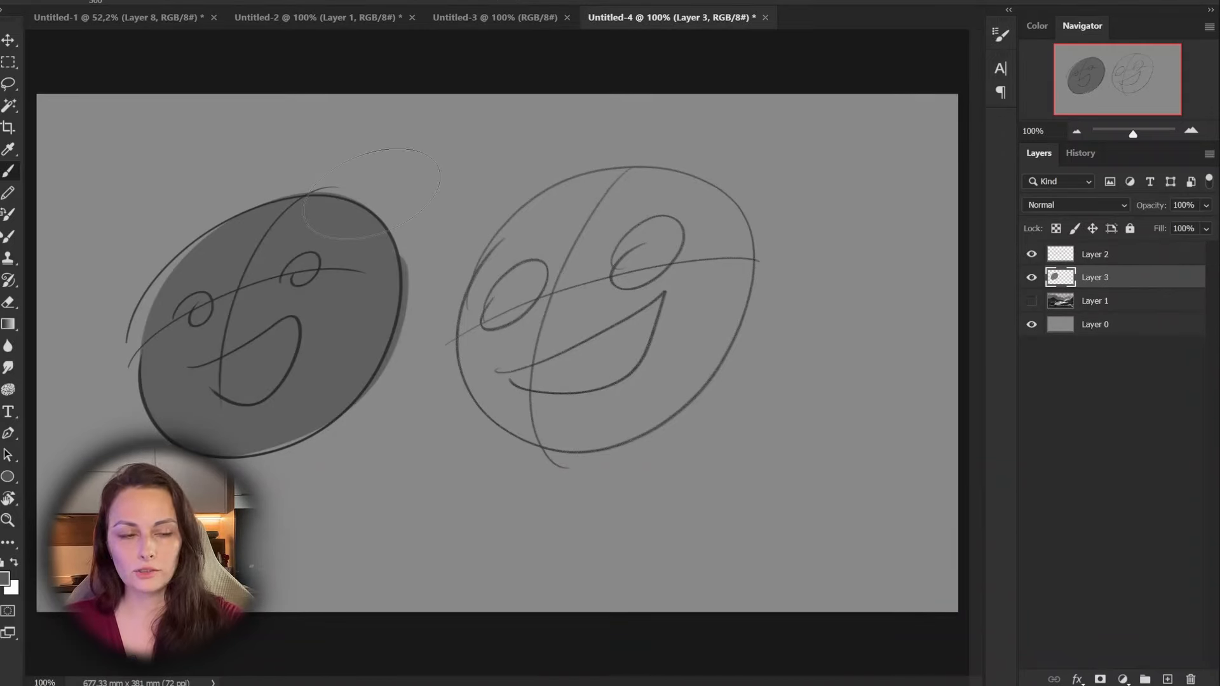
# Fill the second head with flat gray on Layer 3 and start shading the first head's edge on clipped Layer 4 with a darker tone.
pyautogui.moveTo(623, 210)
pyautogui.mouseDown()
pyautogui.moveTo(591, 420)
pyautogui.moveTo(601, 369)
pyautogui.mouseUp()
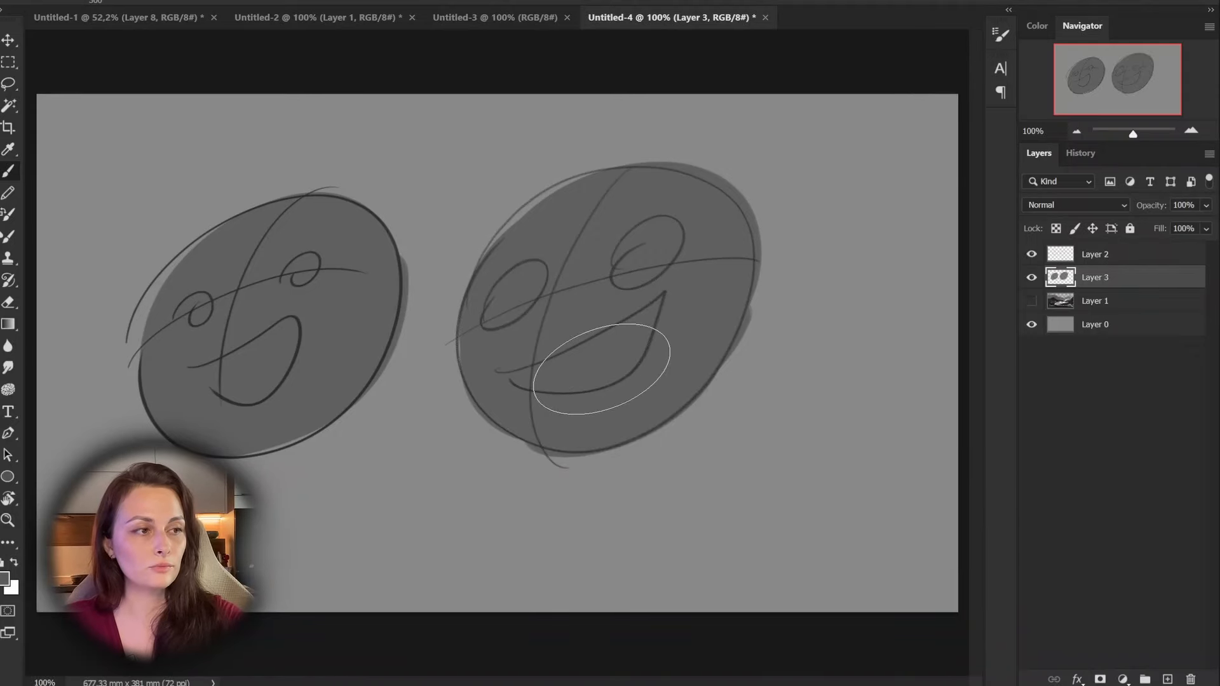
pyautogui.rightClick(602, 369)
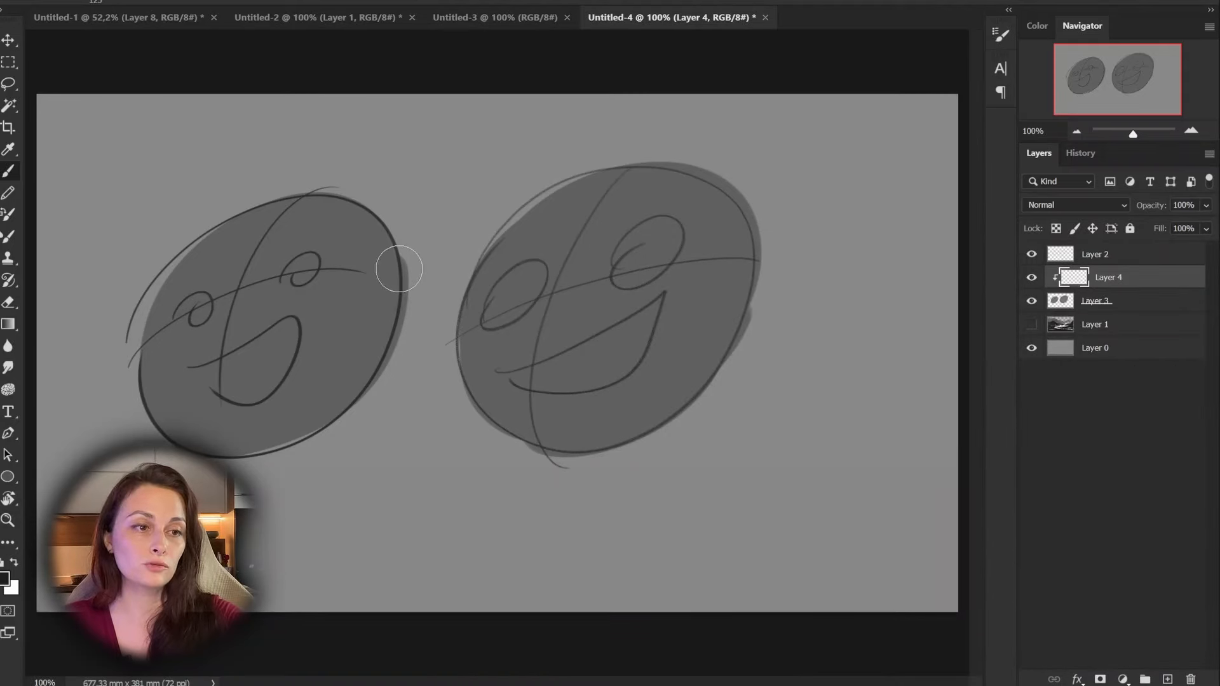
pyautogui.moveTo(399, 269)
pyautogui.mouseDown()
pyautogui.moveTo(267, 438)
pyautogui.moveTo(356, 267)
pyautogui.mouseUp()
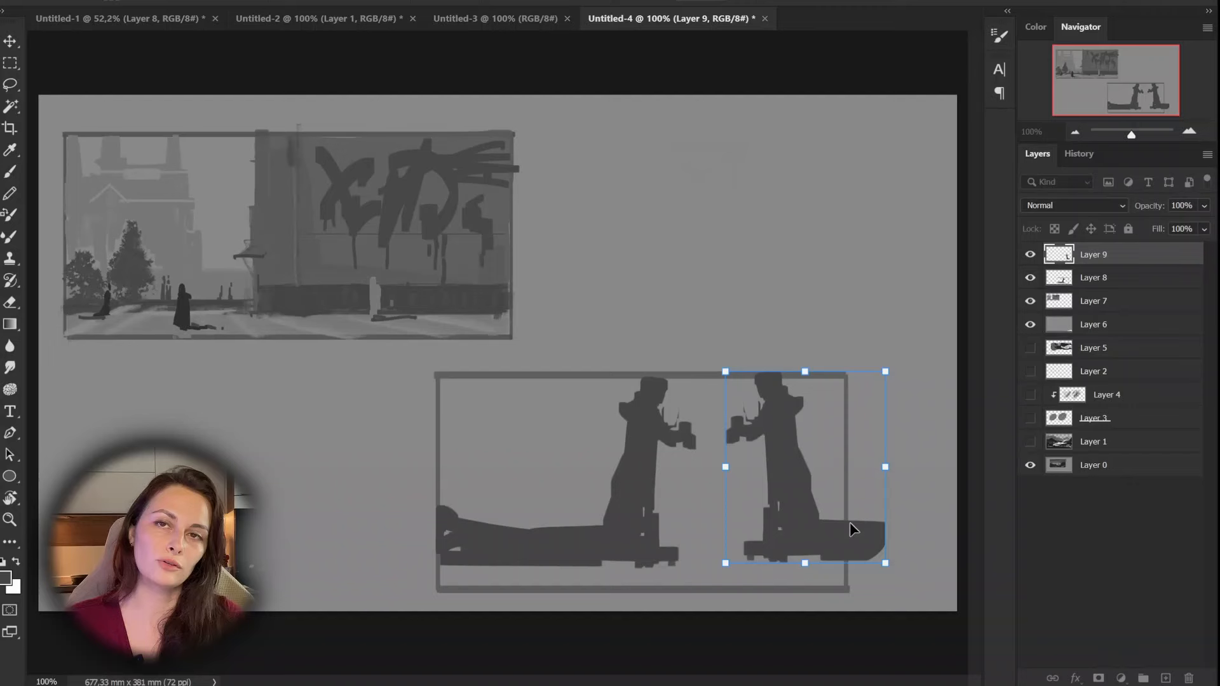
# Trim the mirrored robed statue's silhouette on Layer 9 with the Eraser.
pyautogui.press('e')
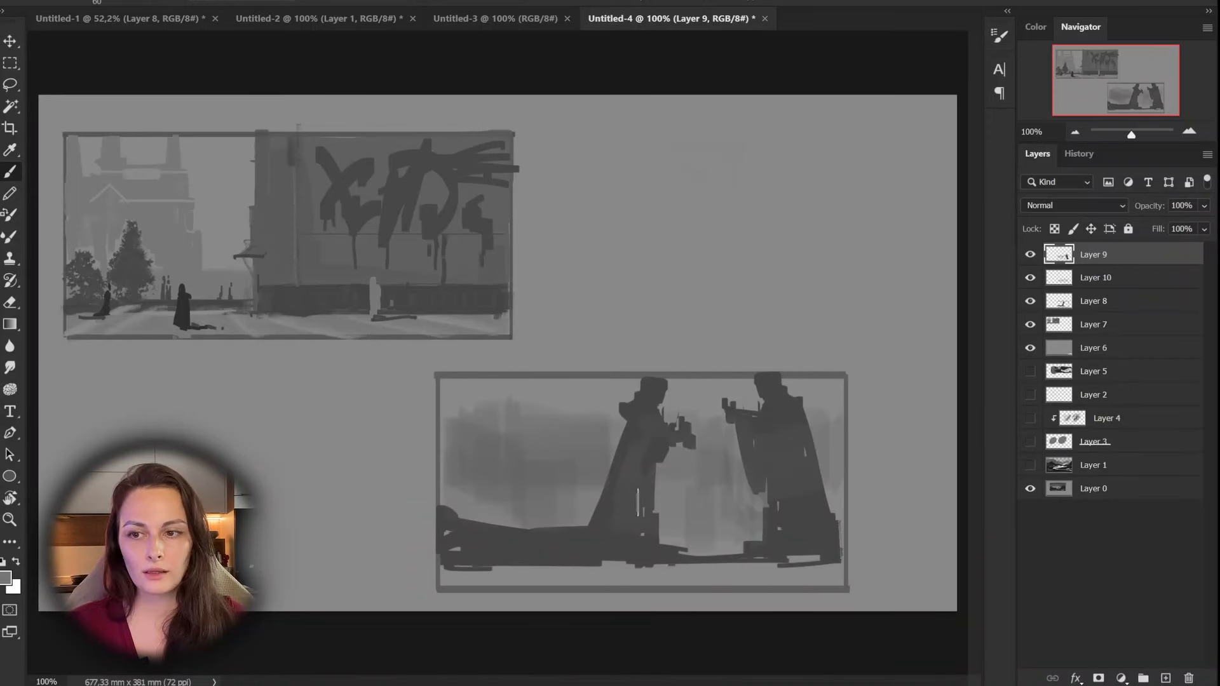
# Pick a lighter gray and paint pale strokes behind and below the statues, with thin light lines across the dark bank.
pyautogui.click(6, 577)
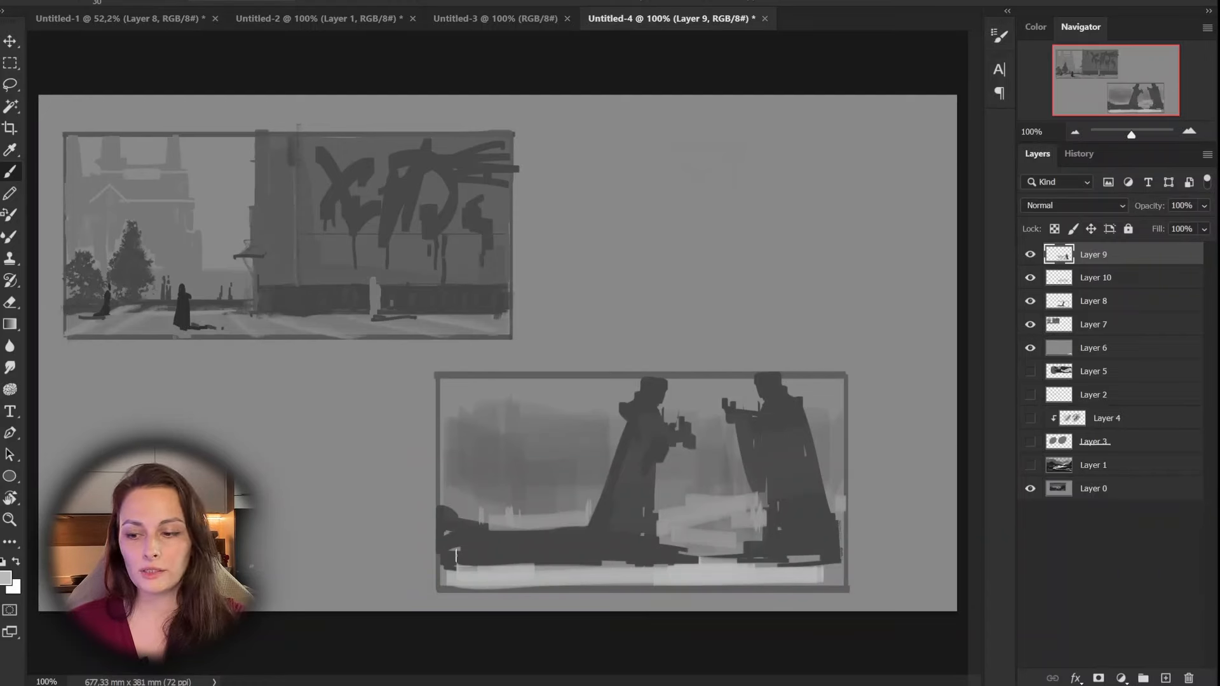
pyautogui.moveTo(456, 556); pyautogui.dragTo(802, 415)
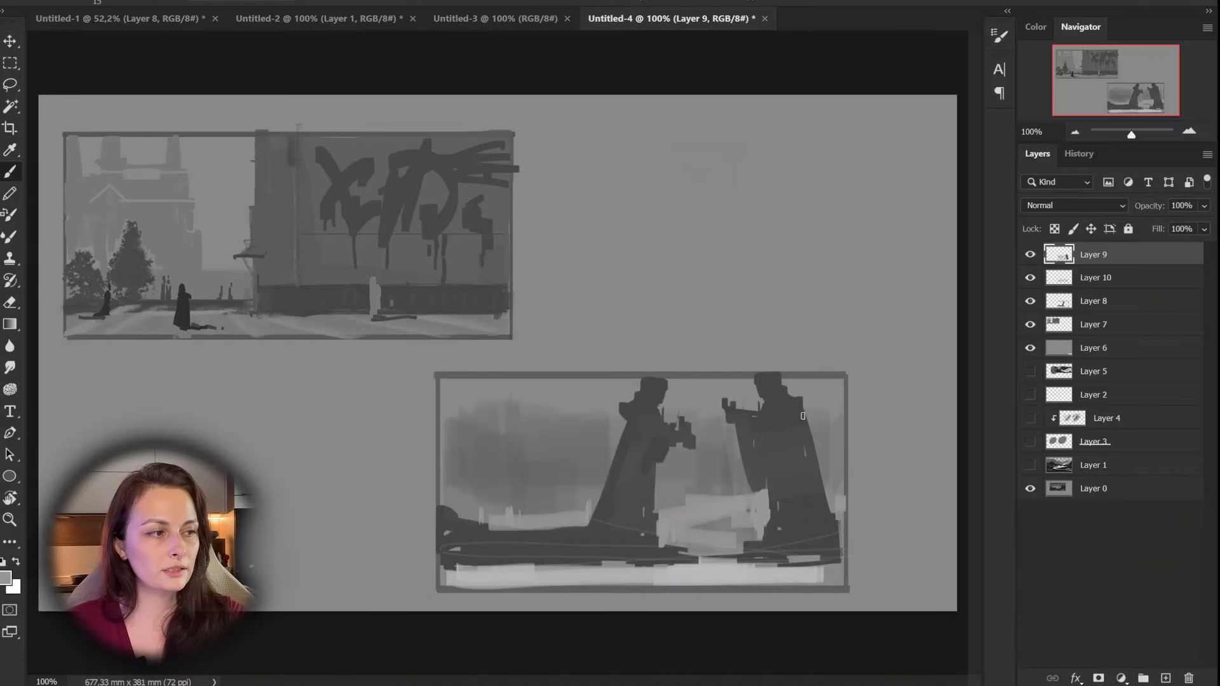
# Reduce the brush to 5 px and draw thin light folds on both robed statues and bright flames at their hands.
pyautogui.press('[')
pyautogui.press('[')
pyautogui.press('[')
pyautogui.press('[')
pyautogui.press('[')
pyautogui.press('[')
pyautogui.moveTo(647, 416); pyautogui.dragTo(601, 499)
pyautogui.moveTo(633, 423); pyautogui.dragTo(652, 464)
pyautogui.moveTo(680, 399); pyautogui.dragTo(696, 422)
pyautogui.moveTo(772, 416); pyautogui.dragTo(762, 489)
pyautogui.moveTo(802, 441); pyautogui.dragTo(806, 514)
pyautogui.moveTo(737, 390); pyautogui.dragTo(736, 408)
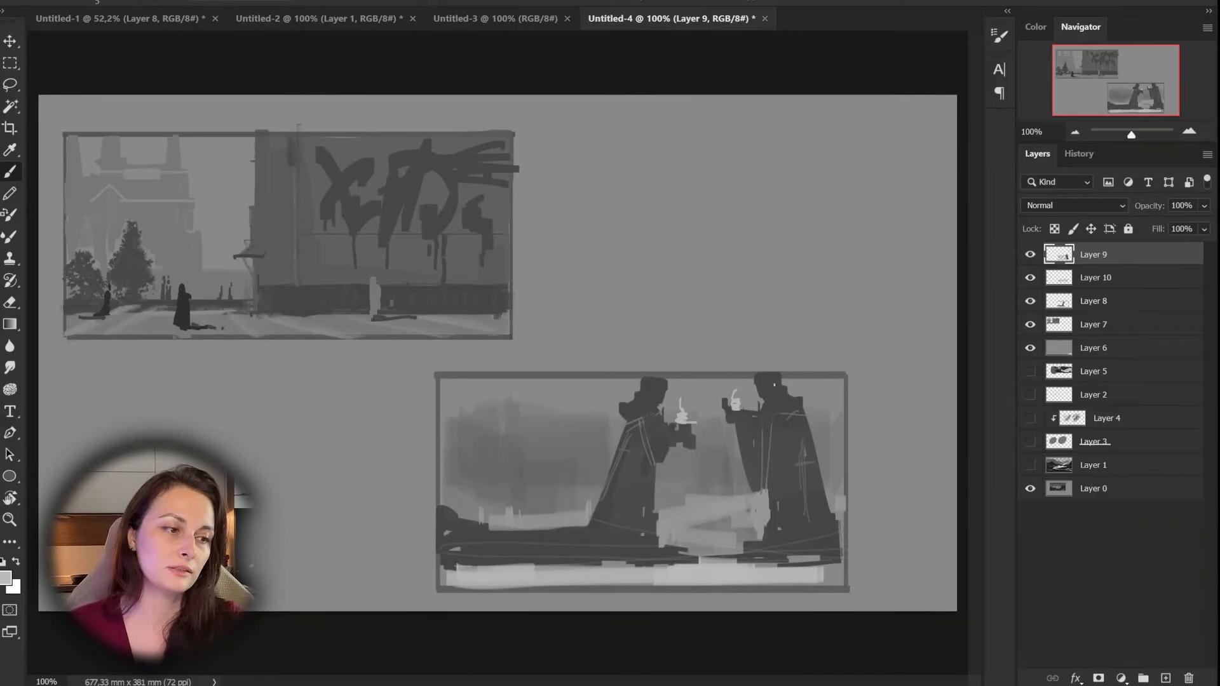
# Paint railings along the dark bank and a small dark boat with figures on the pale water below the statues.
pyautogui.moveTo(825, 550); pyautogui.dragTo(719, 559)
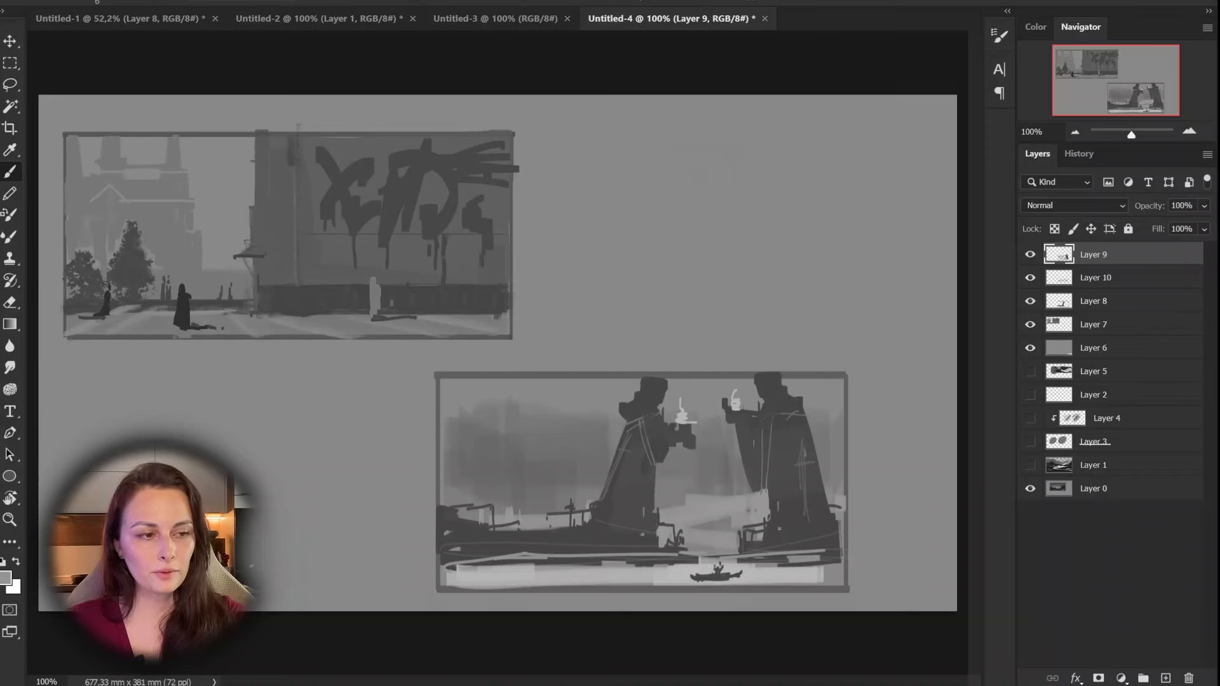